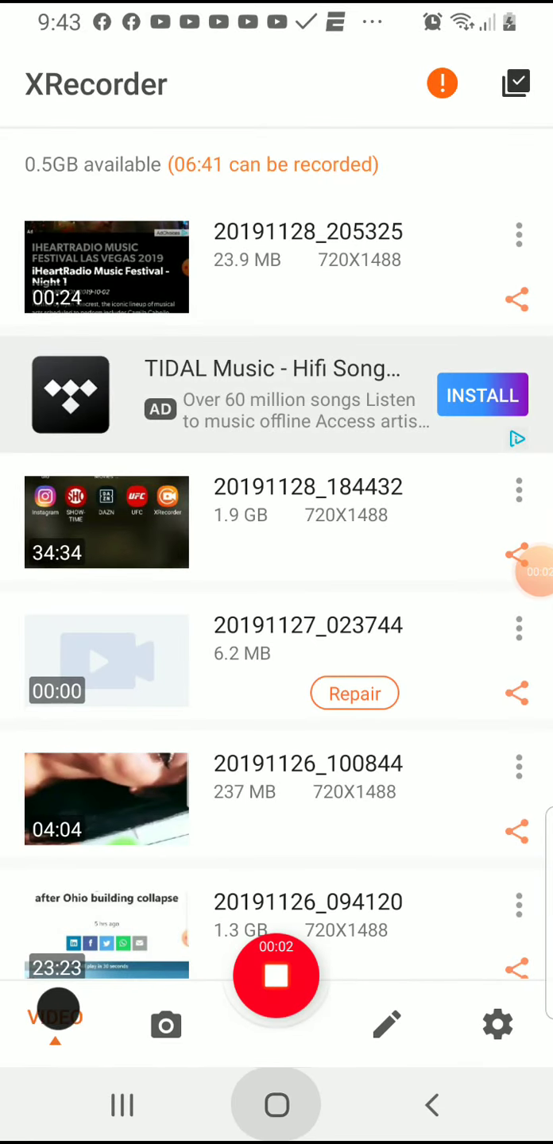
Launch iHeartRadio from the app drawer and start the Q105 station from Recently Played.
{"action": "left_click", "coordinate": [276, 1105]}
{"action": "left_click_drag", "start_coordinate": [276, 715], "coordinate": [277, 357]}
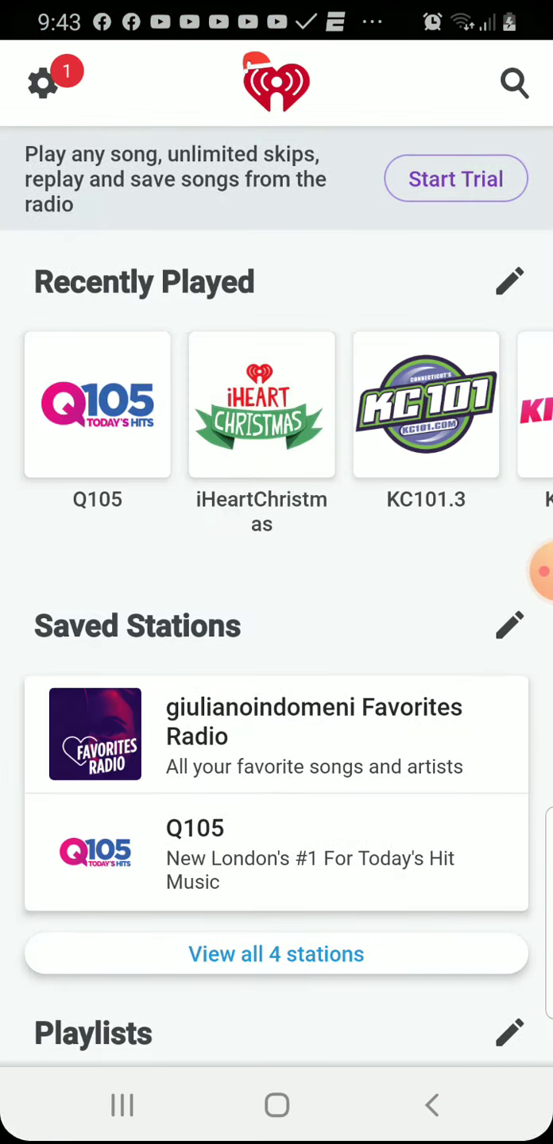
{"action": "key", "text": "XF86AudioLowerVolume"}
{"action": "left_click", "coordinate": [98, 405]}
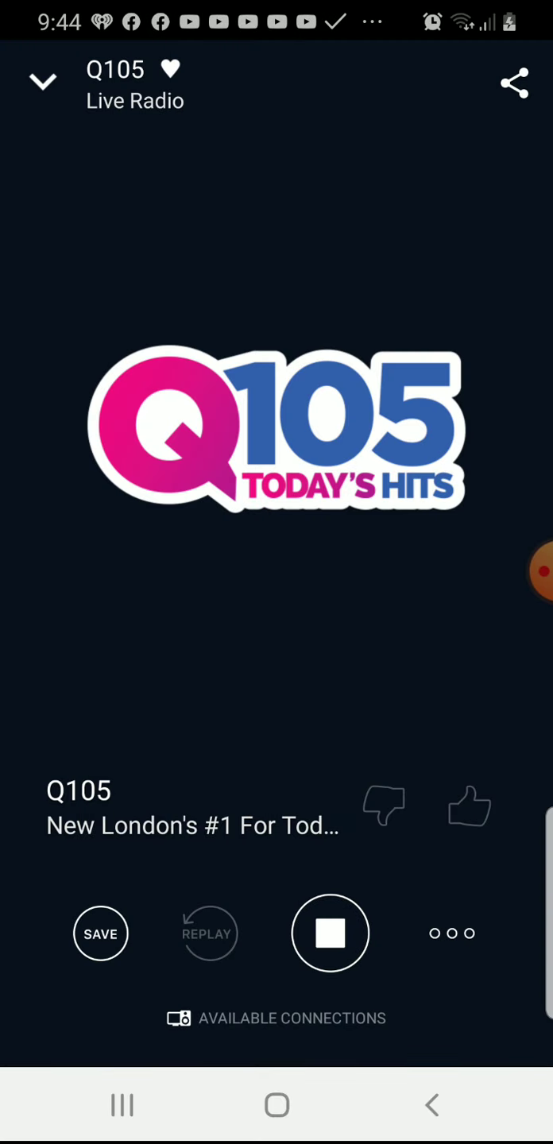
Turn up Q105's volume, leave iHeartRadio, and browse saved screenshots in Gallery.
{"action": "key", "text": "XF86AudioRaiseVolume"}
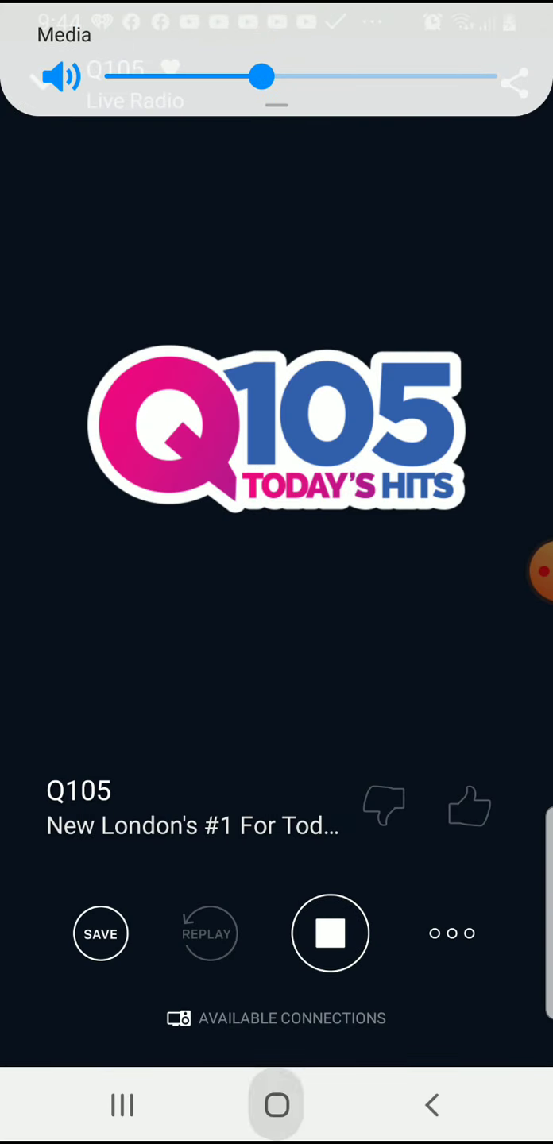
{"action": "left_click", "coordinate": [276, 1105]}
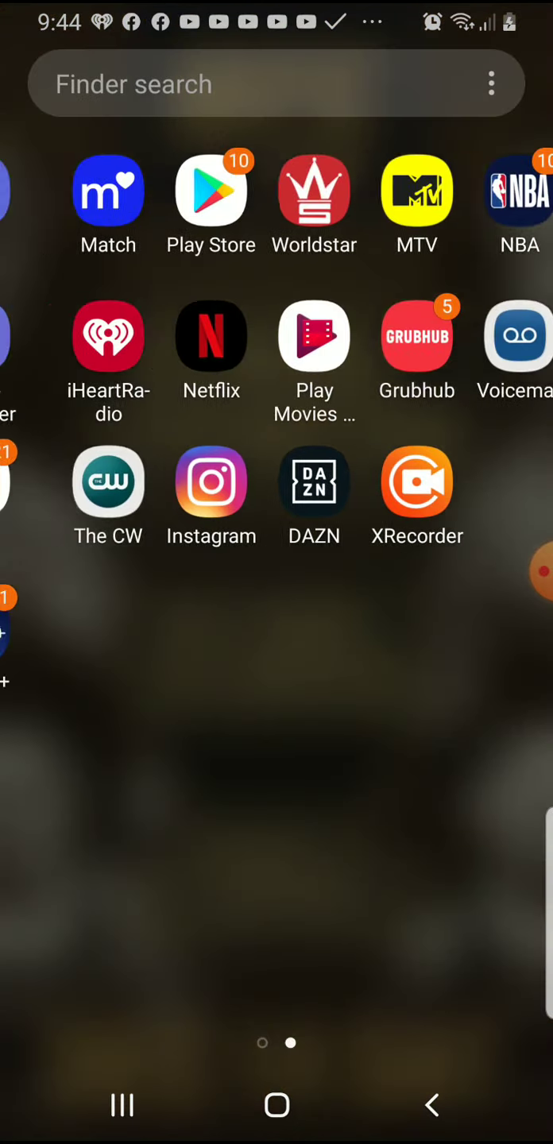
{"action": "left_click_drag", "start_coordinate": [135, 572], "coordinate": [447, 572]}
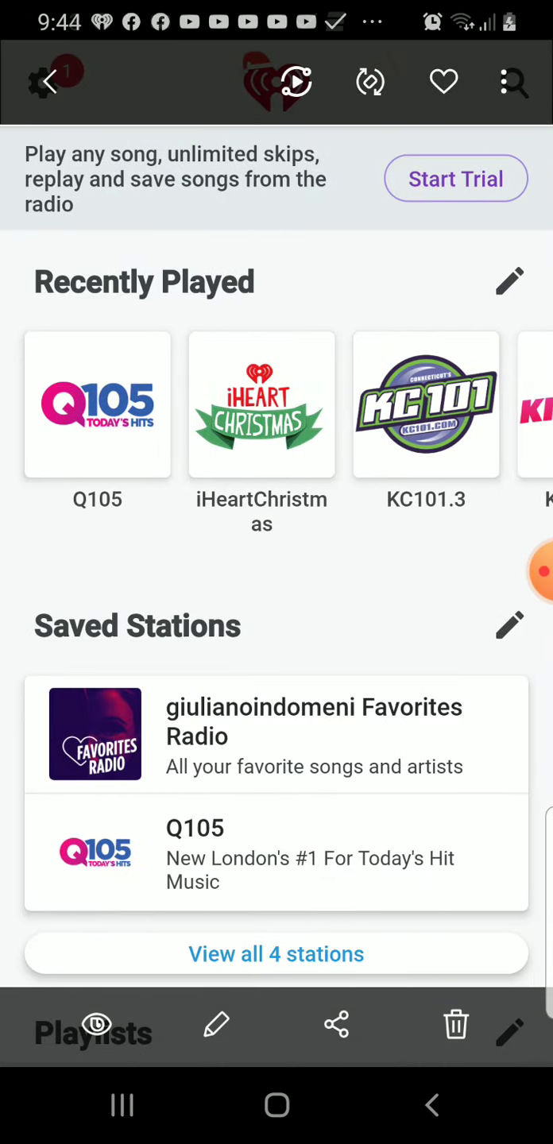
{"action": "left_click_drag", "start_coordinate": [447, 572], "coordinate": [89, 572]}
Browse past the Device care 93/100 screenshot and open People's United Bank from the app drawer.
{"action": "mouse_move", "coordinate": [447, 572]}
{"action": "left_mouse_down"}
{"action": "mouse_move", "coordinate": [89, 572]}
{"action": "mouse_move", "coordinate": [446, 572]}
{"action": "left_mouse_up"}
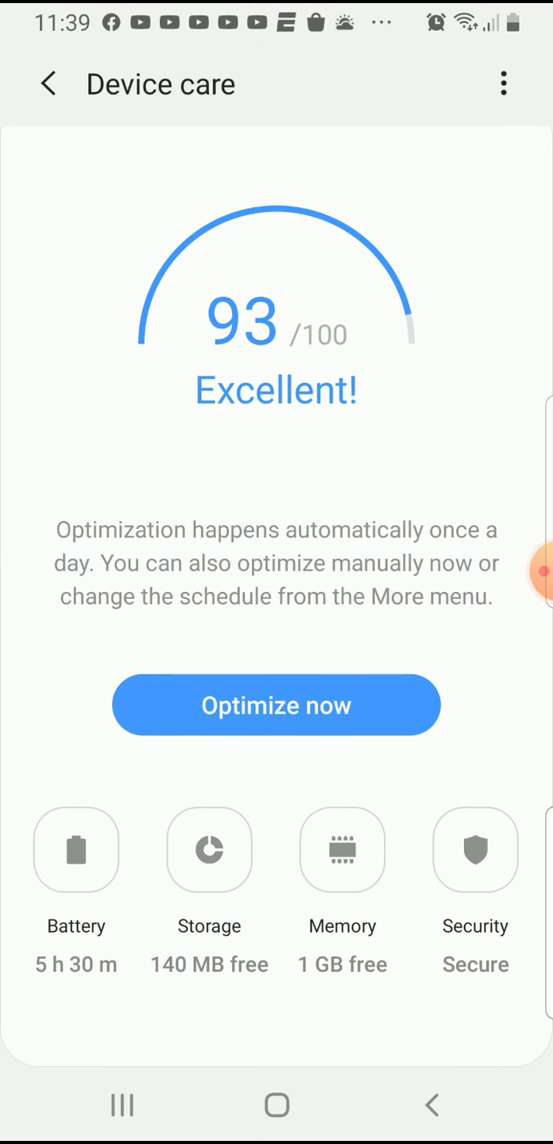
{"action": "left_click", "coordinate": [277, 572]}
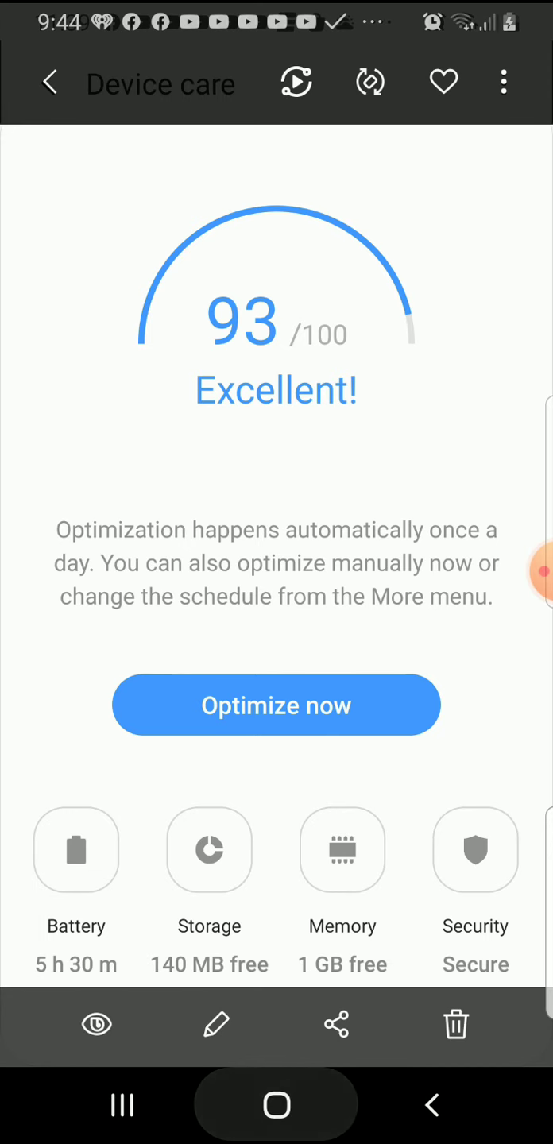
{"action": "left_click", "coordinate": [277, 1106]}
{"action": "left_click_drag", "start_coordinate": [277, 804], "coordinate": [276, 358]}
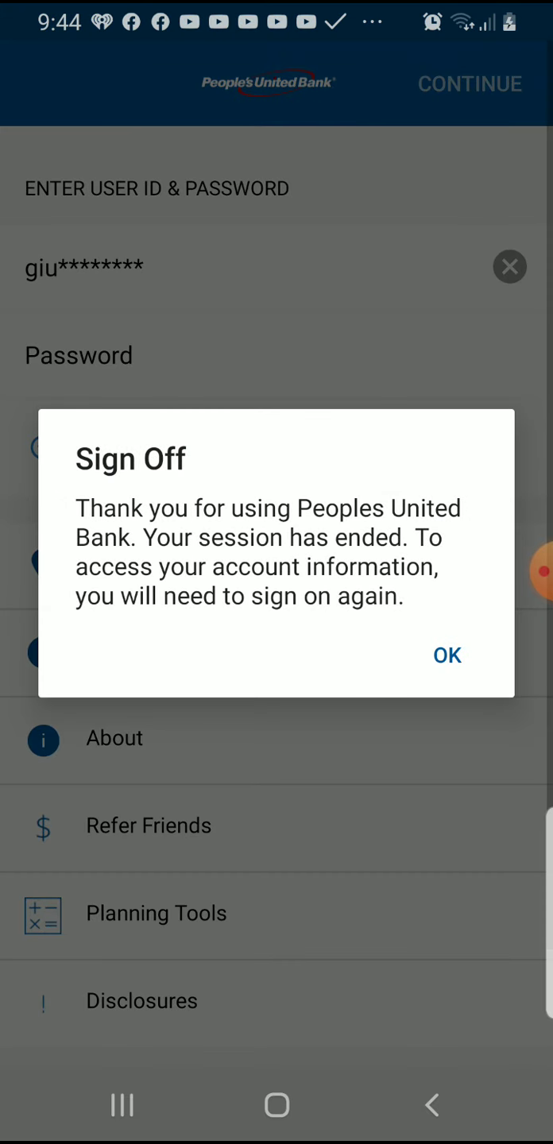
Screenshot and dismiss the sign-off notice, then sign back in with the password.
{"action": "key", "text": "XF86PowerOff+XF86AudioLowerVolume"}
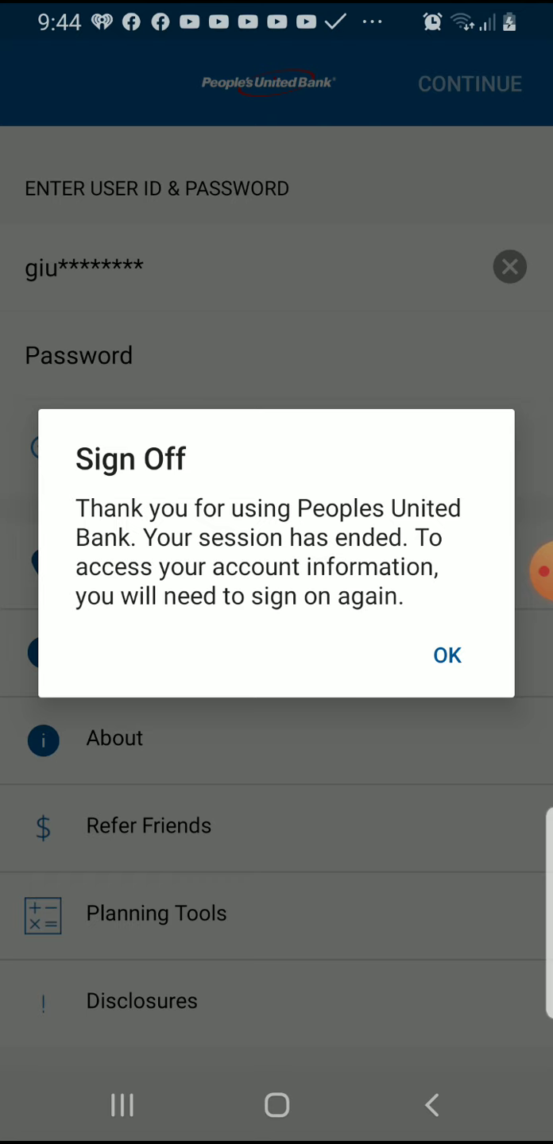
{"action": "left_click", "coordinate": [448, 655]}
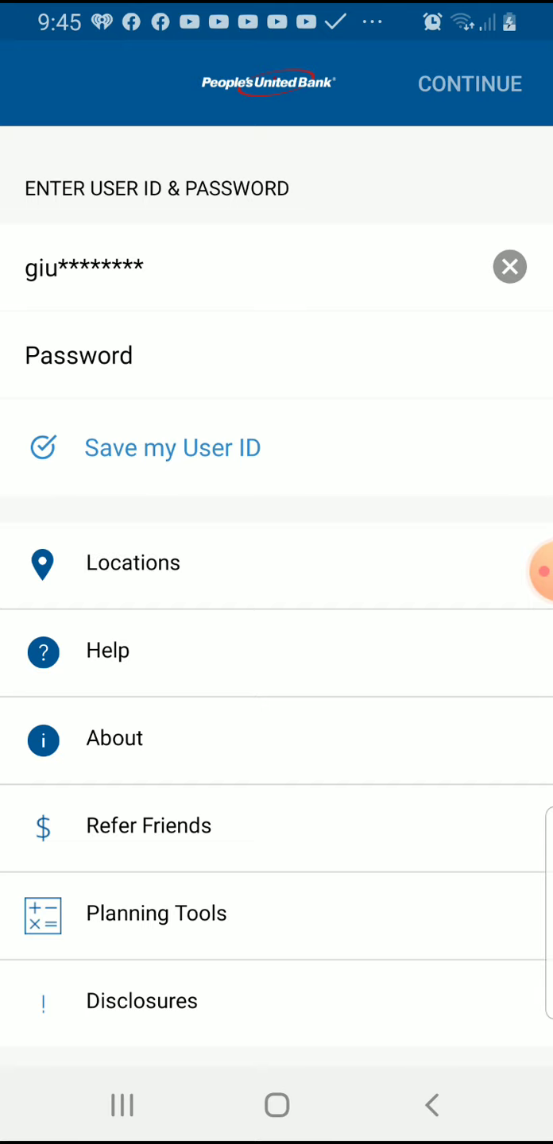
{"action": "left_click", "coordinate": [79, 355]}
{"action": "left_click", "coordinate": [44, 938]}
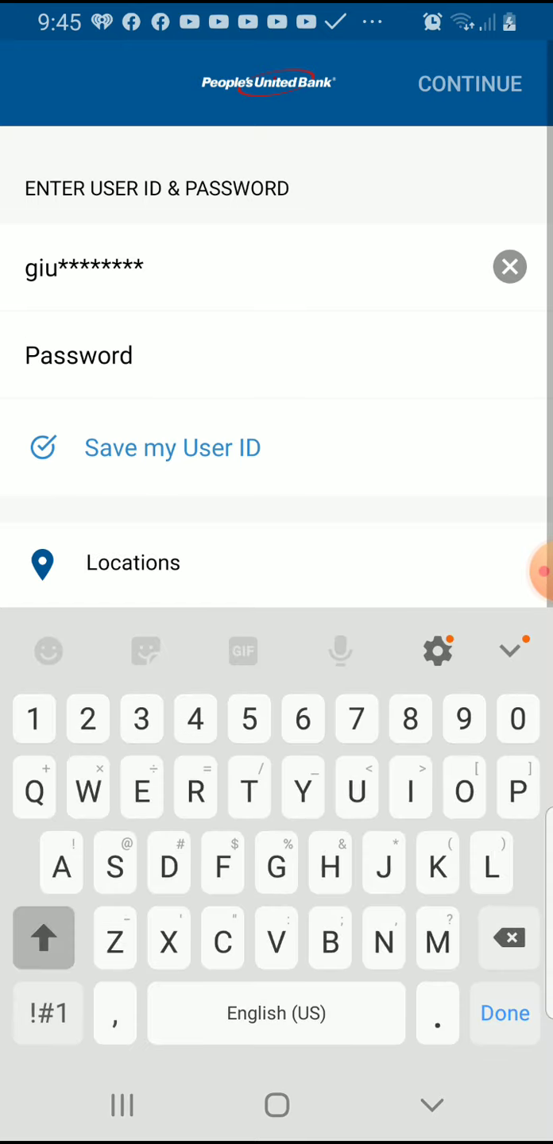
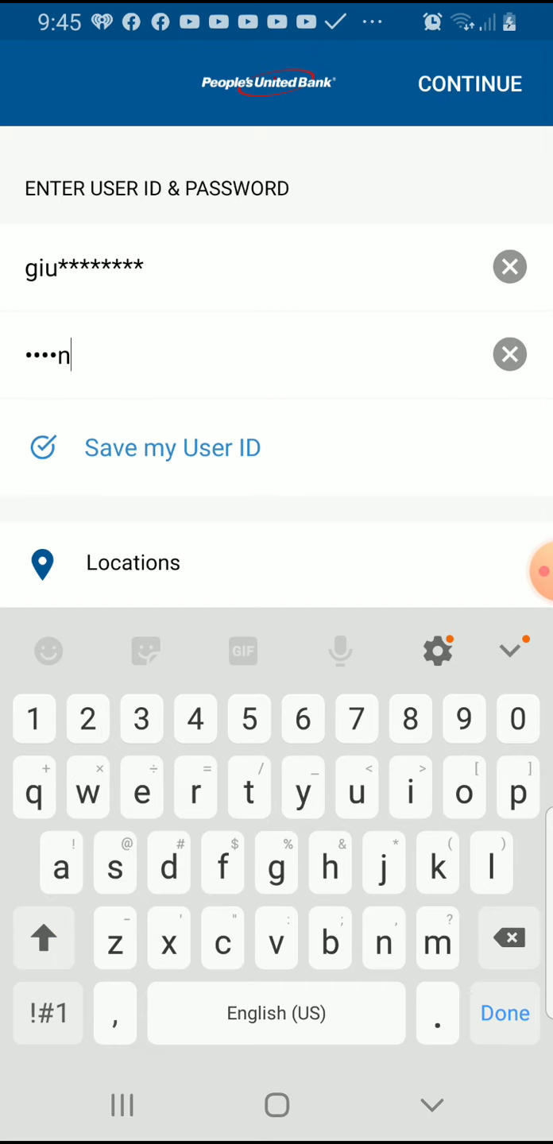
{"action": "left_click", "coordinate": [504, 1012]}
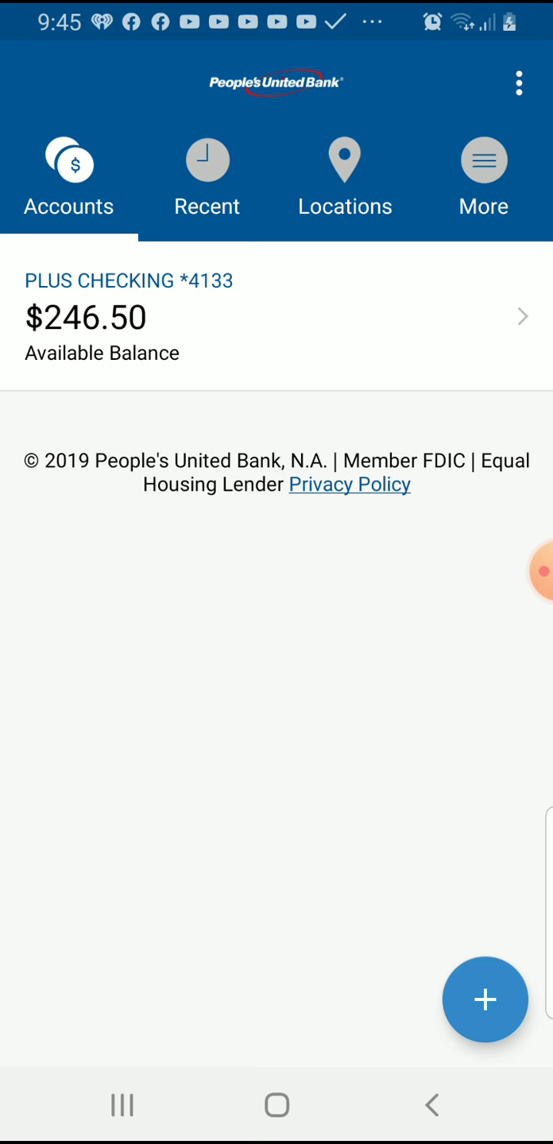
View the Plus Checking account's $246.50 balance, then launch the web browser from the app list.
{"action": "left_click", "coordinate": [277, 316]}
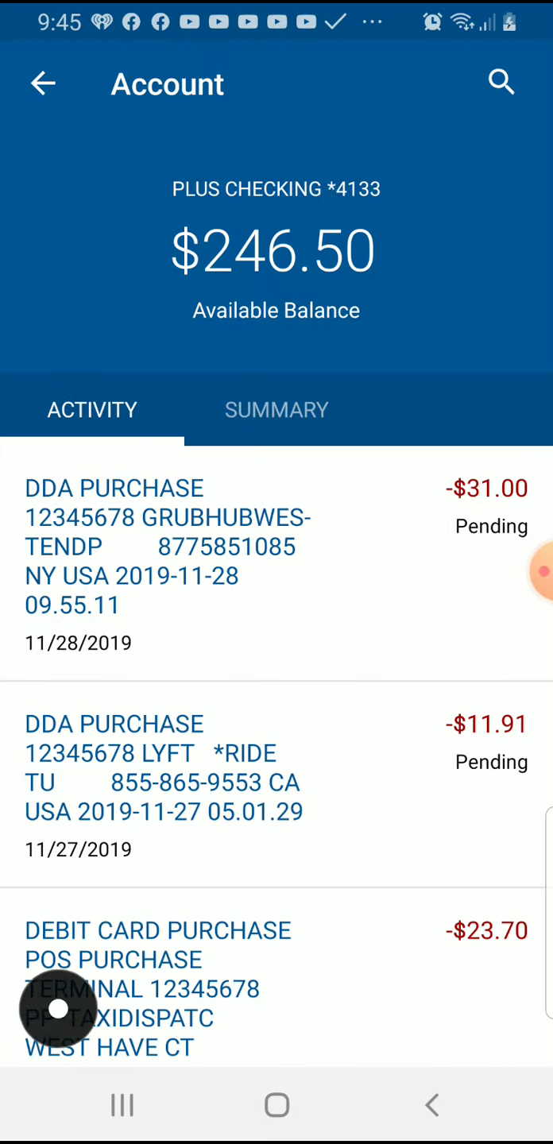
{"action": "left_click", "coordinate": [276, 1105]}
{"action": "left_click_drag", "start_coordinate": [277, 715], "coordinate": [277, 357]}
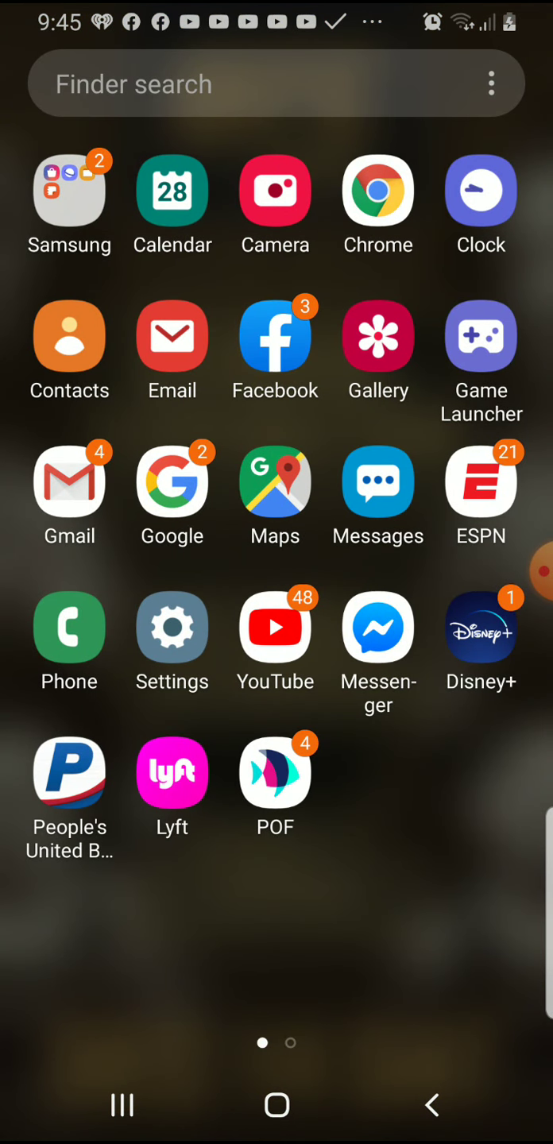
{"action": "left_click", "coordinate": [276, 631]}
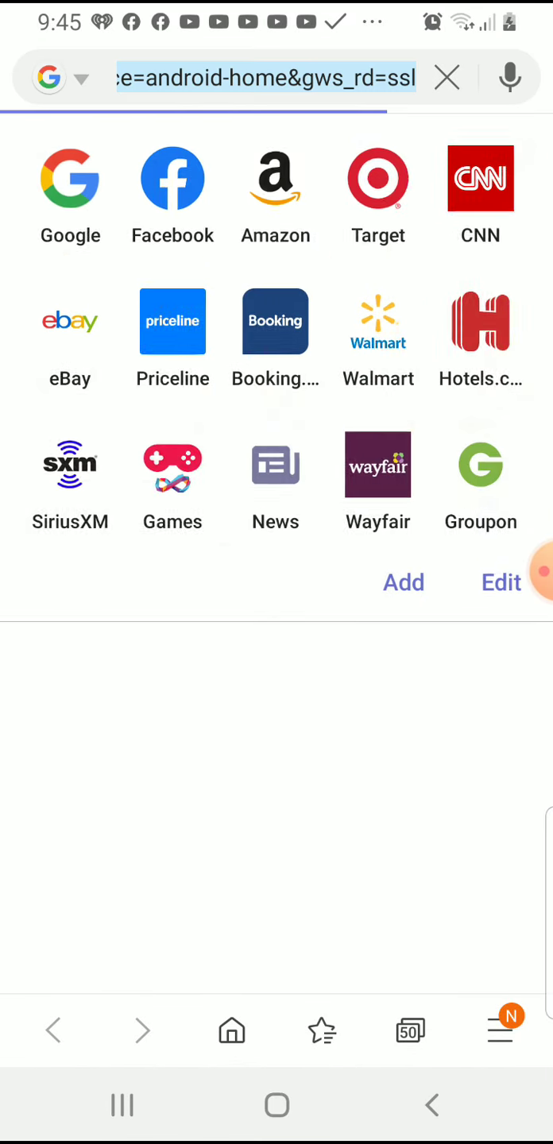
Load ssa.gov in Samsung Internet, fixing a typo in the address.
{"action": "left_click", "coordinate": [250, 78]}
{"action": "type", "text": "ssa.h"}
{"action": "key", "text": "BackSpace"}
{"action": "type", "text": "gov"}
{"action": "key", "text": "Return"}
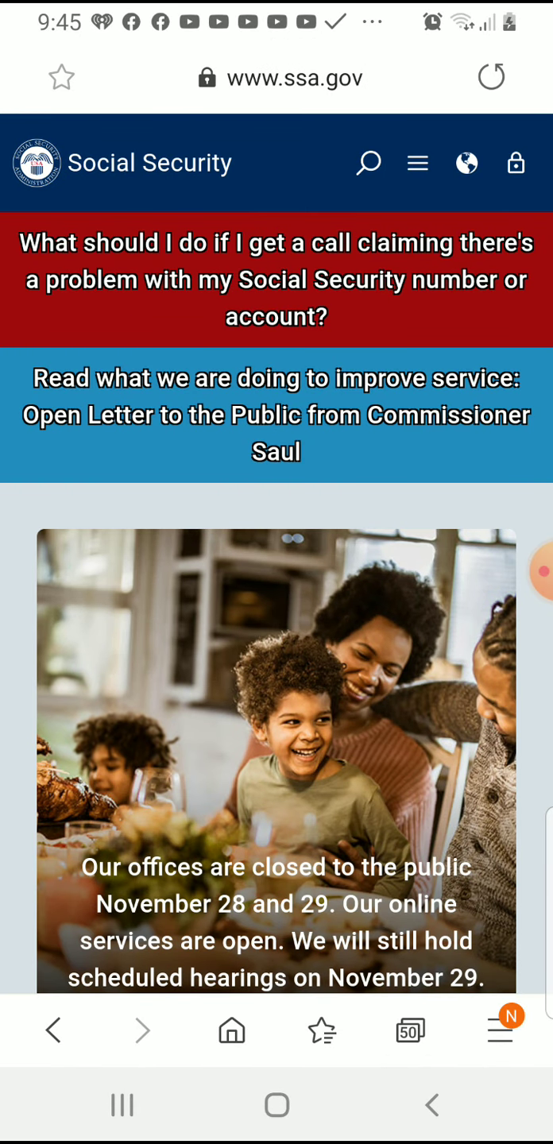
{"action": "key", "text": "XF86AudioLowerVolume"}
{"action": "key", "text": "XF86AudioLowerVolume"}
{"action": "scroll", "coordinate": [276, 626], "scroll_direction": "down", "scroll_amount": 8}
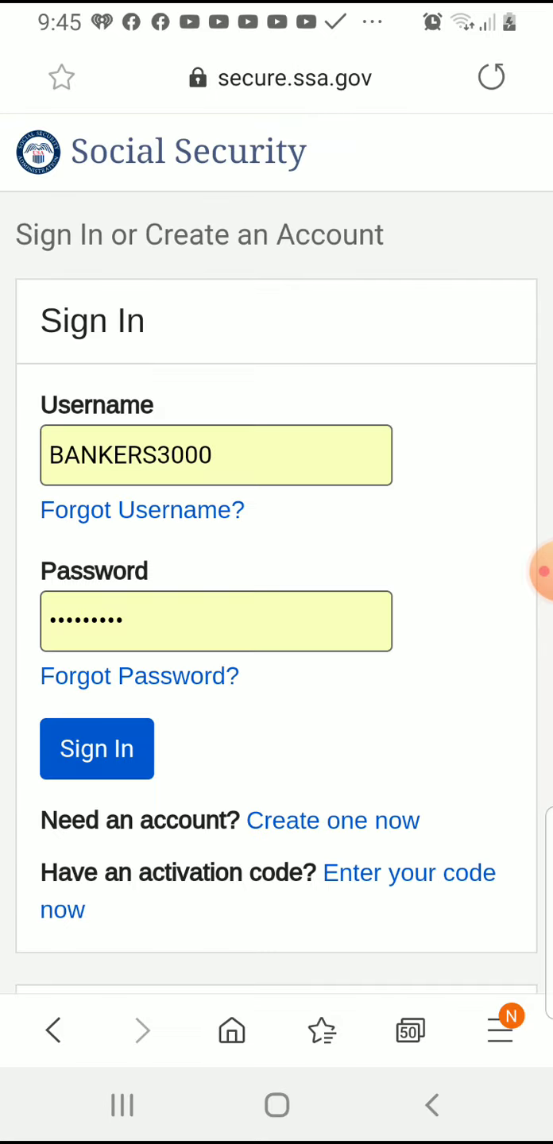
Sign in and confirm the phone number on file is correct.
{"action": "left_click", "coordinate": [97, 748]}
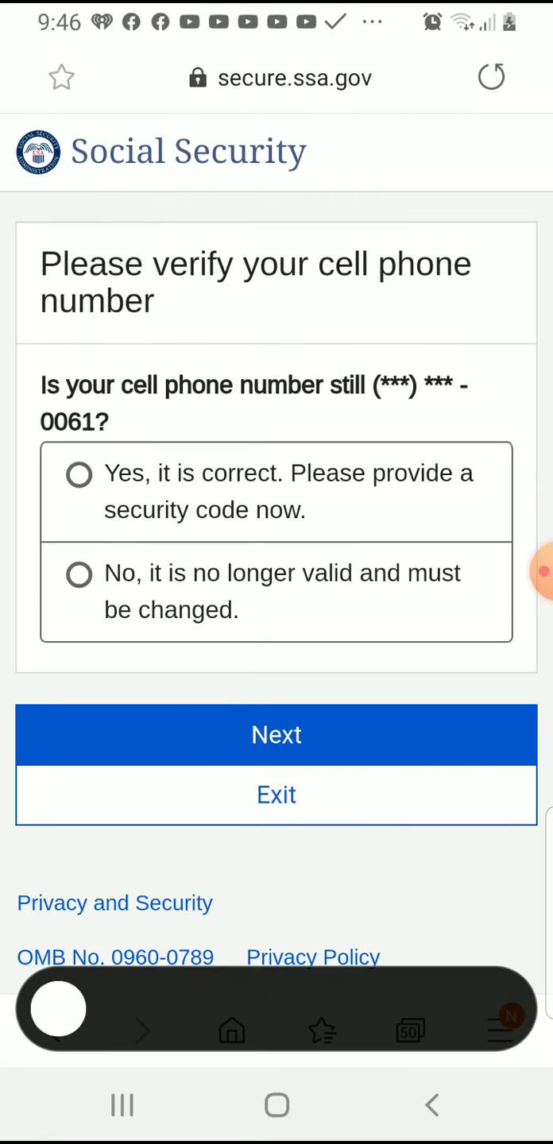
{"action": "left_click", "coordinate": [78, 574]}
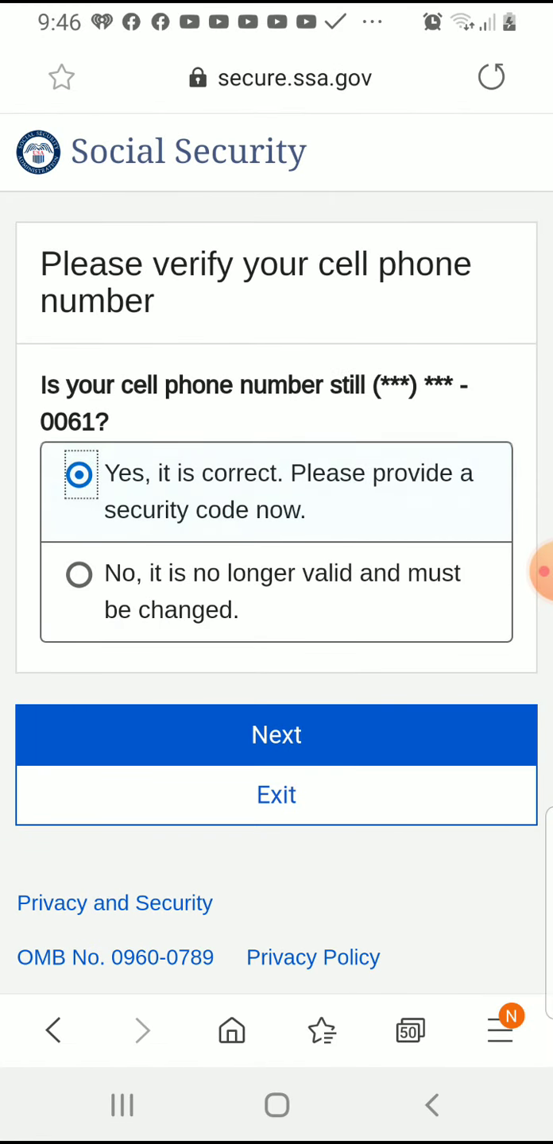
{"action": "left_click", "coordinate": [275, 735]}
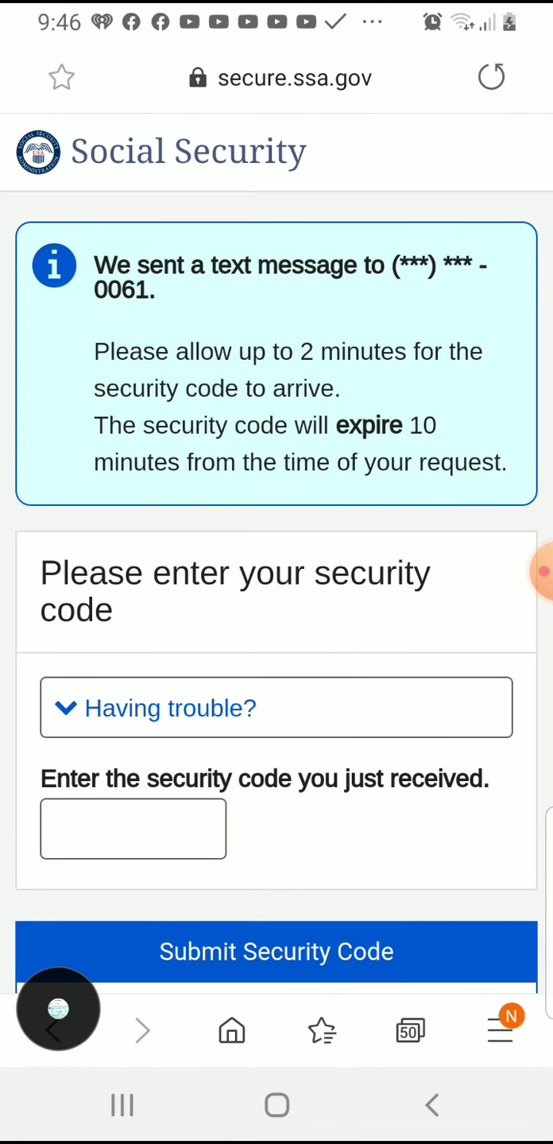
{"action": "scroll", "coordinate": [277, 626], "scroll_direction": "down", "scroll_amount": 5}
{"action": "scroll", "coordinate": [276, 626], "scroll_direction": "up", "scroll_amount": 5}
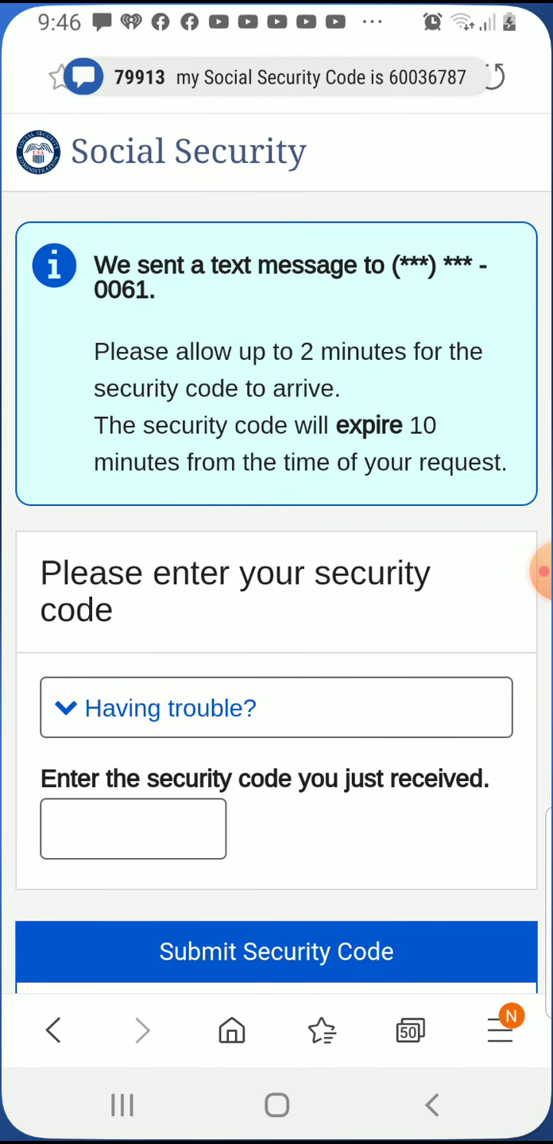
{"action": "left_click", "coordinate": [132, 829]}
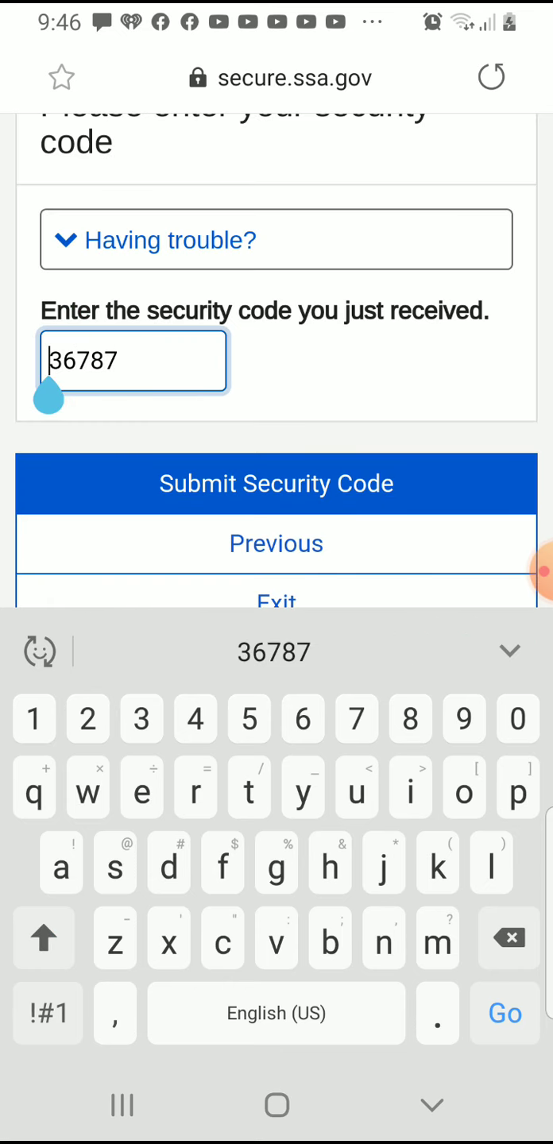
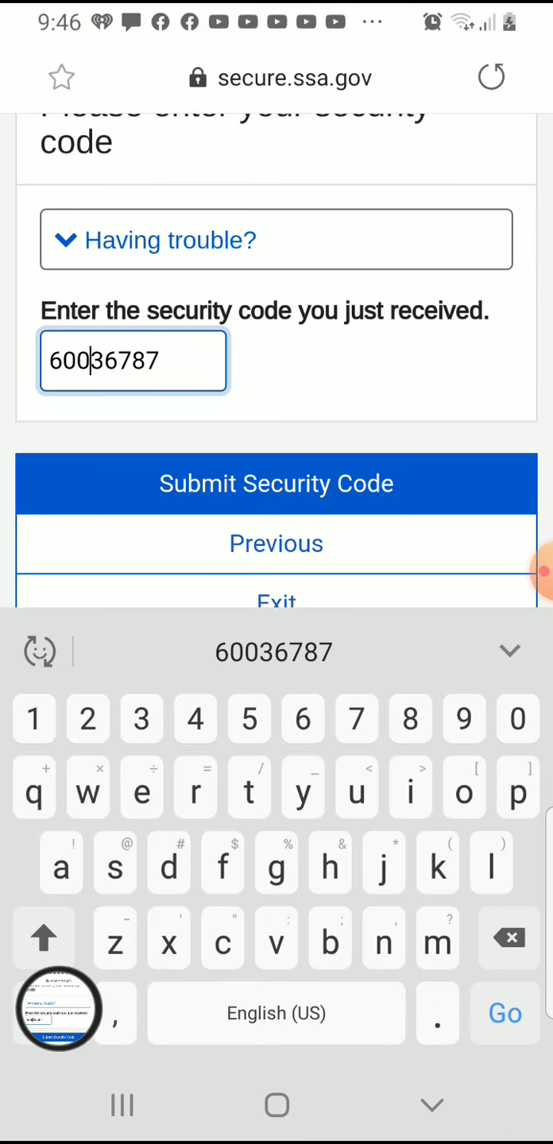
{"action": "left_click_drag", "start_coordinate": [276, 9], "coordinate": [276, 626]}
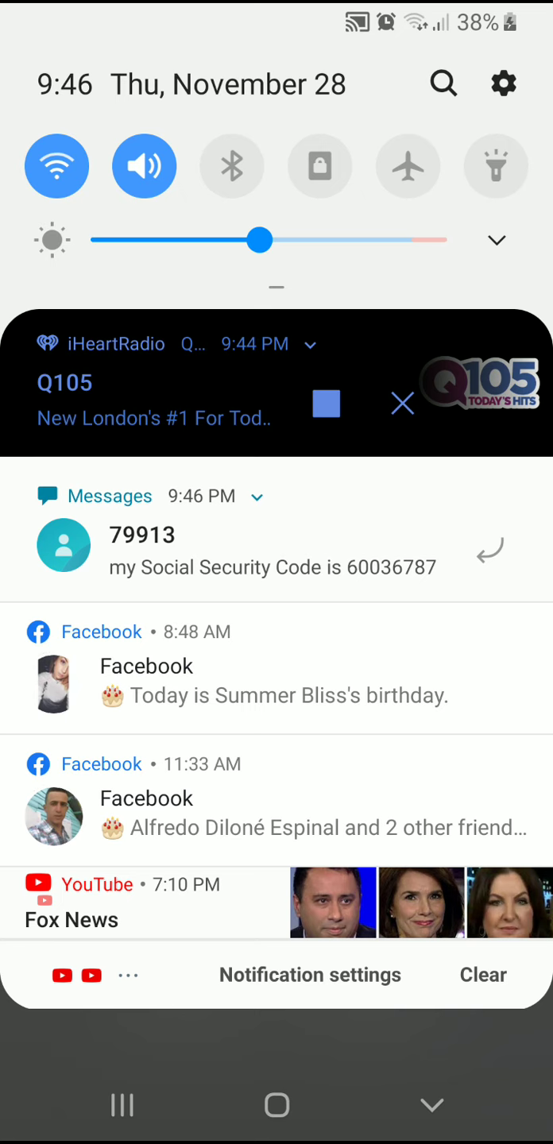
{"action": "key", "text": "Escape"}
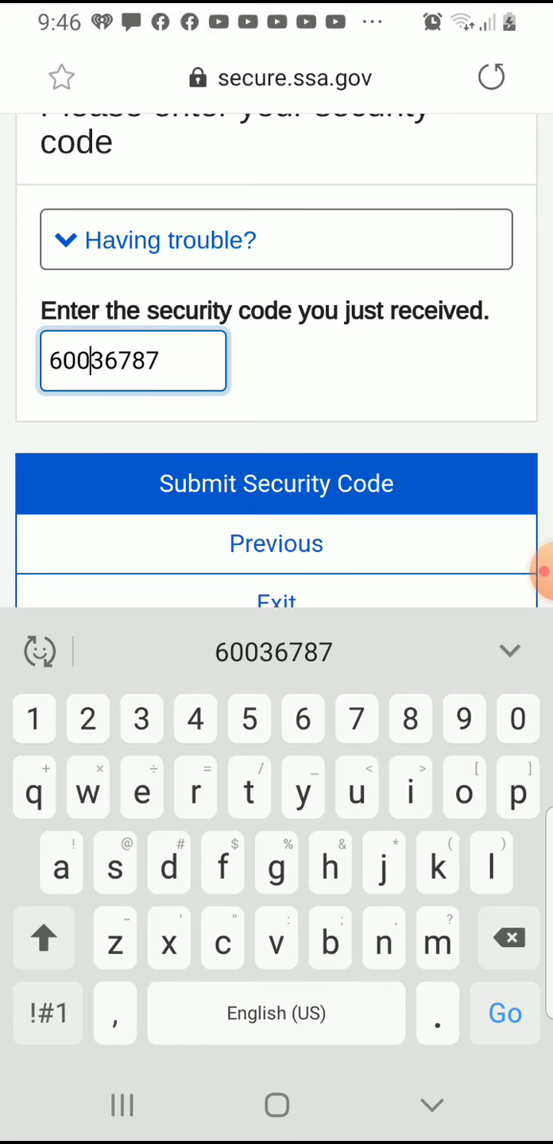
{"action": "key", "text": "Escape"}
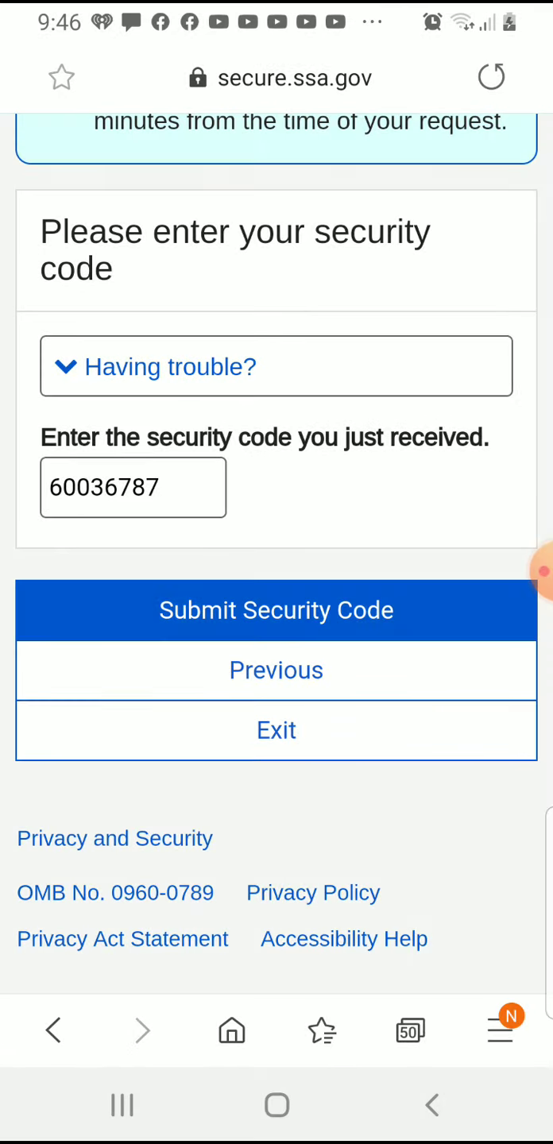
{"action": "left_click", "coordinate": [276, 609]}
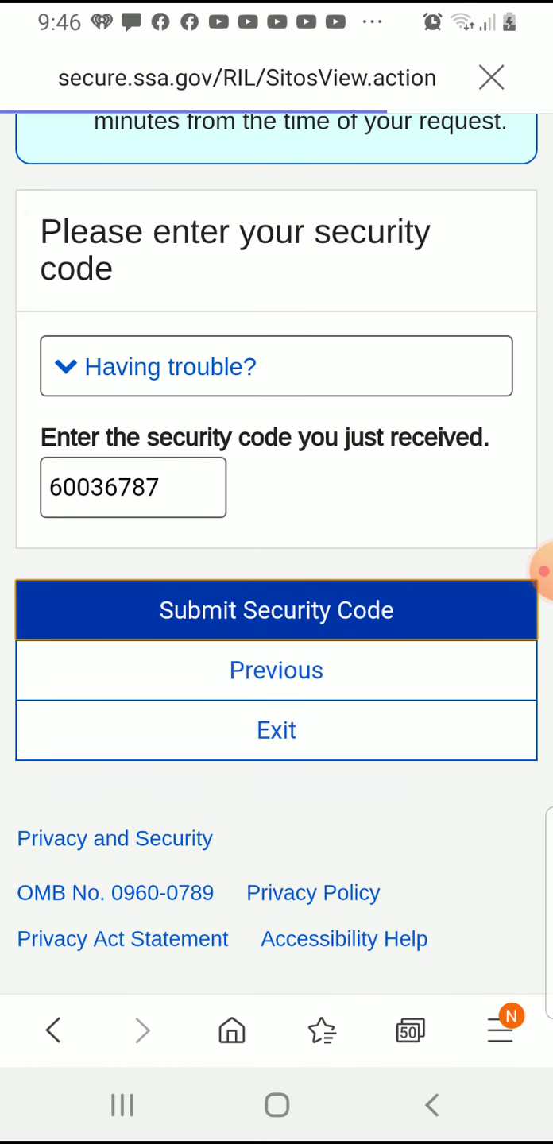
{"action": "scroll", "coordinate": [276, 625], "scroll_direction": "down", "scroll_amount": 10}
{"action": "scroll", "coordinate": [276, 626], "scroll_direction": "down", "scroll_amount": 8}
{"action": "scroll", "coordinate": [276, 626], "scroll_direction": "down", "scroll_amount": 6}
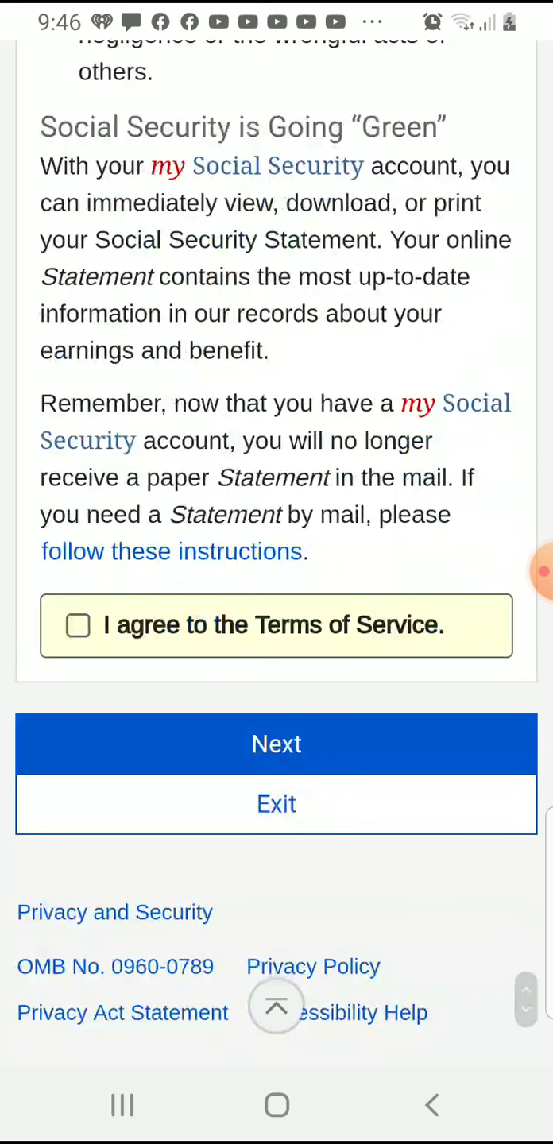
Accept the Terms of Service, screenshot the account overview, and open the new message.
{"action": "left_click", "coordinate": [78, 625]}
{"action": "left_click", "coordinate": [275, 742]}
{"action": "key", "text": "XF86PowerOff+XF86AudioLowerVolume"}
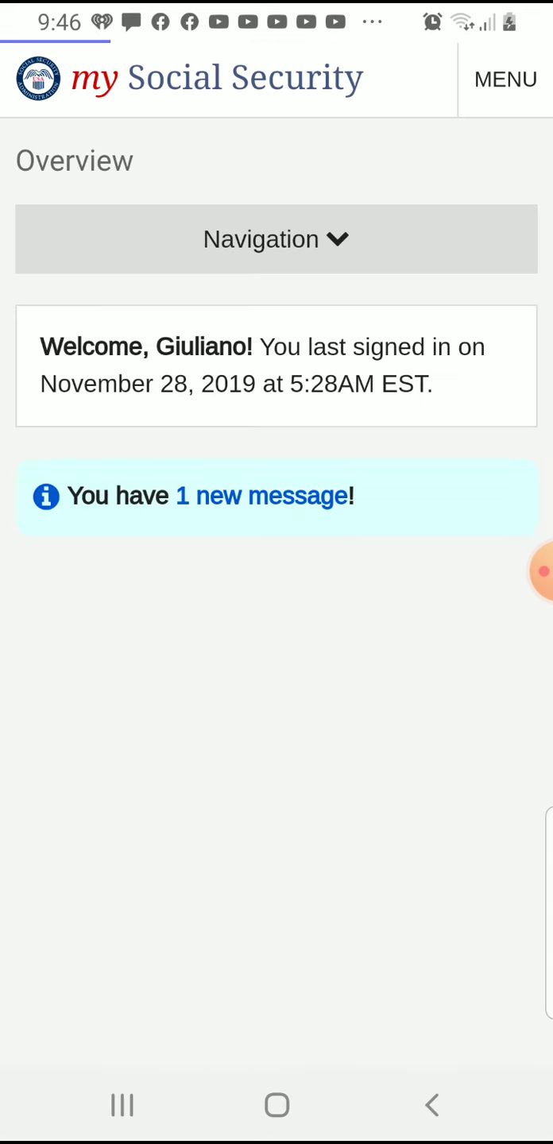
{"action": "key", "text": "XF86PowerOff+XF86AudioLowerVolume"}
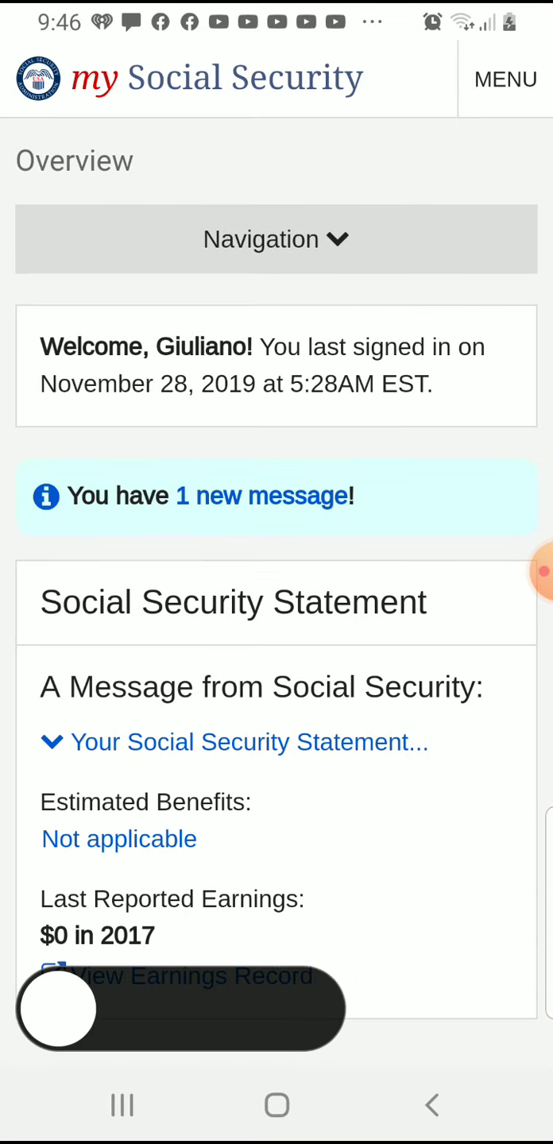
{"action": "scroll", "coordinate": [276, 625], "scroll_direction": "down", "scroll_amount": 3}
{"action": "scroll", "coordinate": [277, 626], "scroll_direction": "down", "scroll_amount": 4}
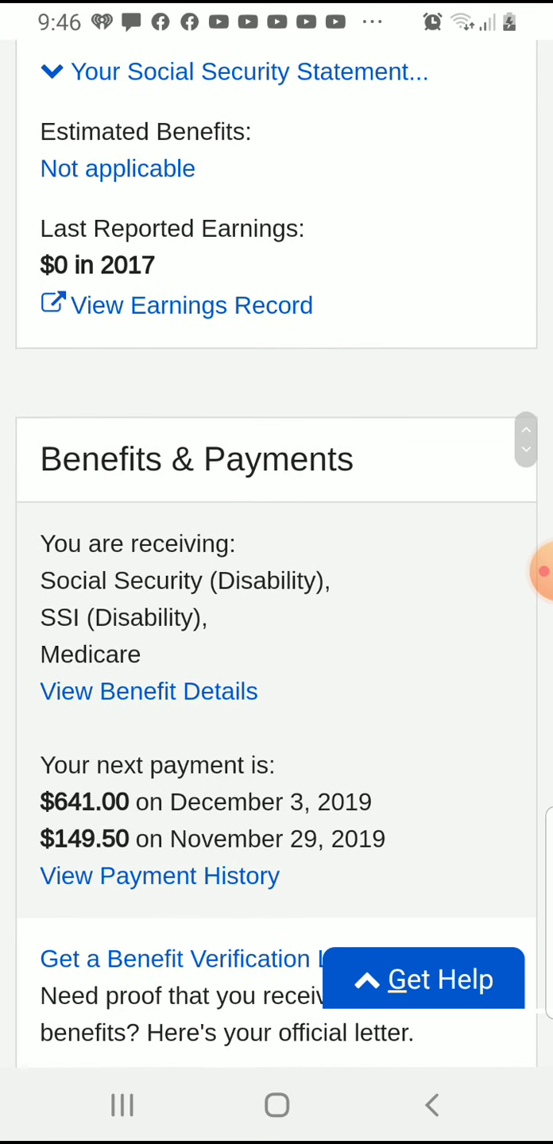
{"action": "scroll", "coordinate": [276, 625], "scroll_direction": "down", "scroll_amount": 1}
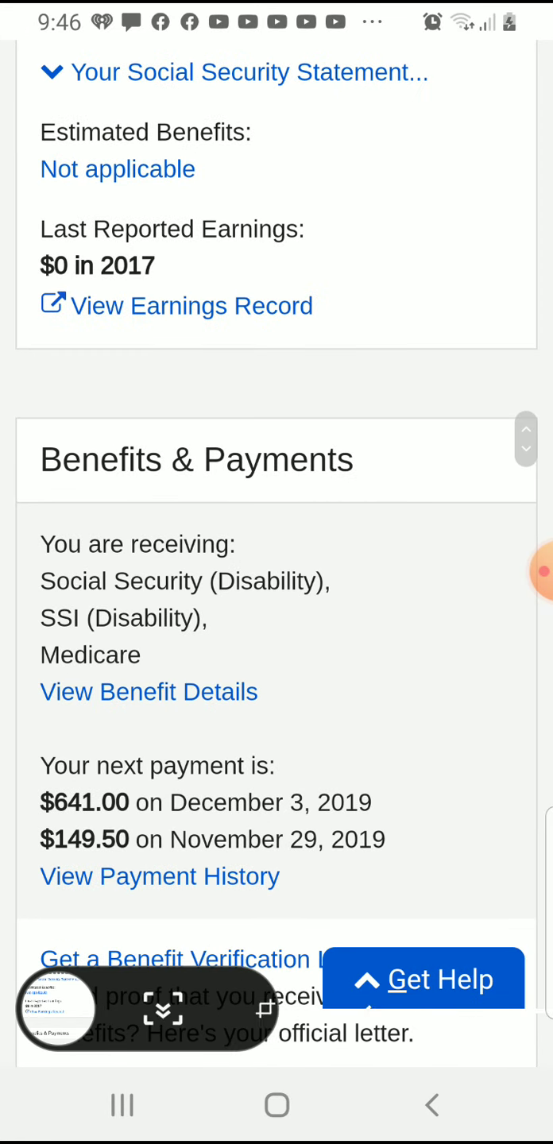
{"action": "scroll", "coordinate": [276, 626], "scroll_direction": "up", "scroll_amount": 5}
{"action": "scroll", "coordinate": [276, 536], "scroll_direction": "up", "scroll_amount": 2}
{"action": "left_click", "coordinate": [262, 549]}
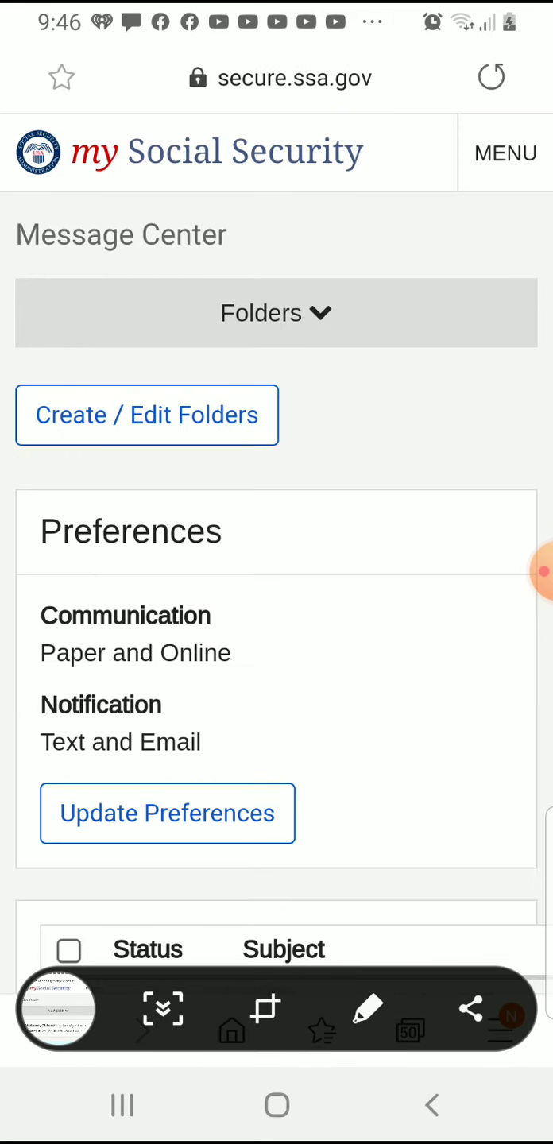
{"action": "scroll", "coordinate": [277, 571], "scroll_direction": "down", "scroll_amount": 5}
Screenshot the Message Center, expand both chat transcript messages, and return to the app list.
{"action": "key", "text": "XF86PowerOff+XF86AudioLowerVolume"}
{"action": "scroll", "coordinate": [276, 572], "scroll_direction": "up", "scroll_amount": 5}
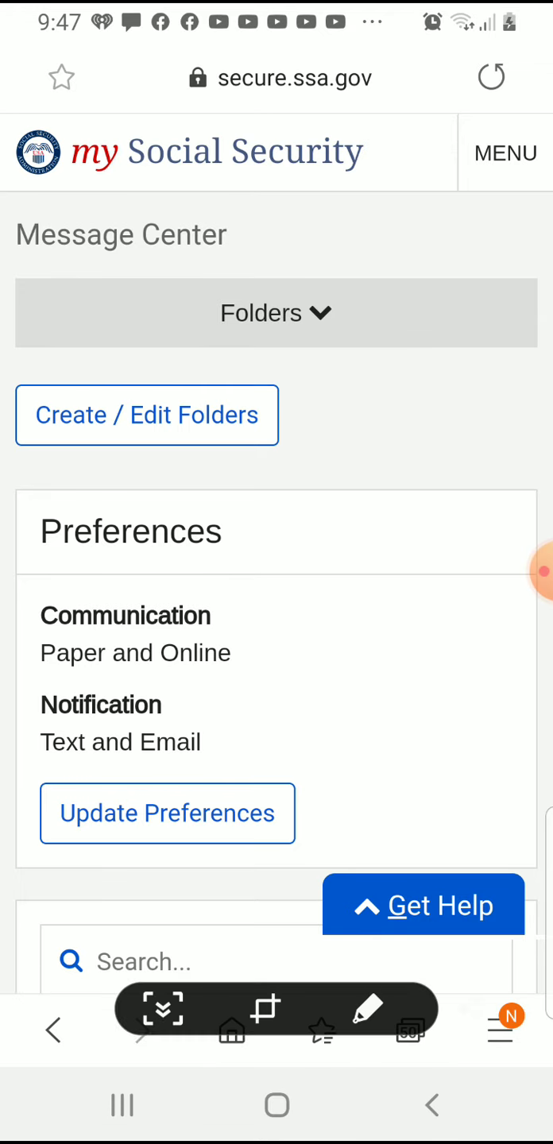
{"action": "scroll", "coordinate": [276, 572], "scroll_direction": "down", "scroll_amount": 5}
{"action": "key", "text": "XF86PowerOff+XF86AudioLowerVolume"}
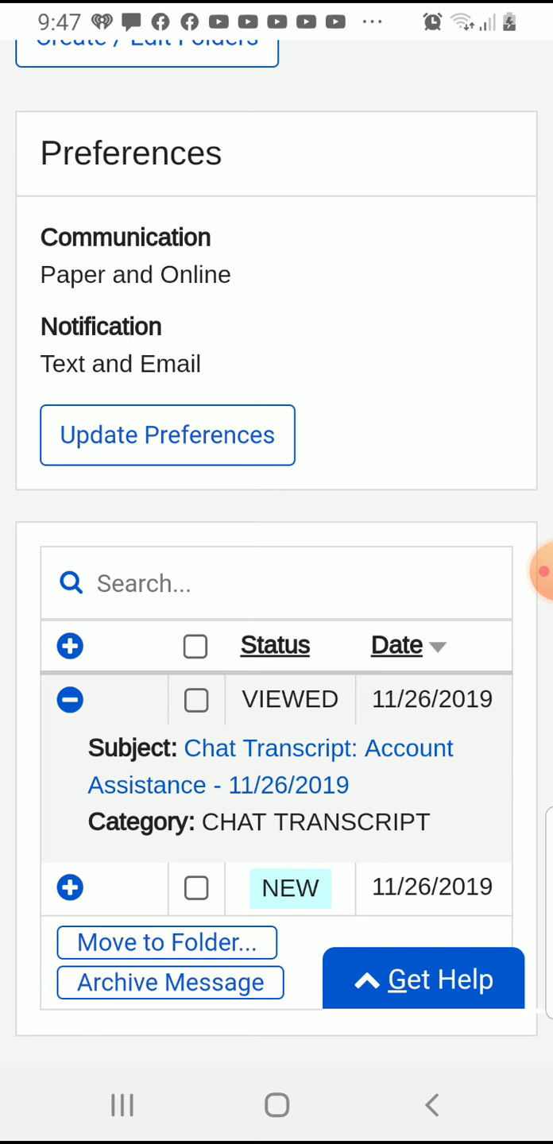
{"action": "left_click", "coordinate": [70, 646]}
{"action": "scroll", "coordinate": [276, 715], "scroll_direction": "down", "scroll_amount": 3}
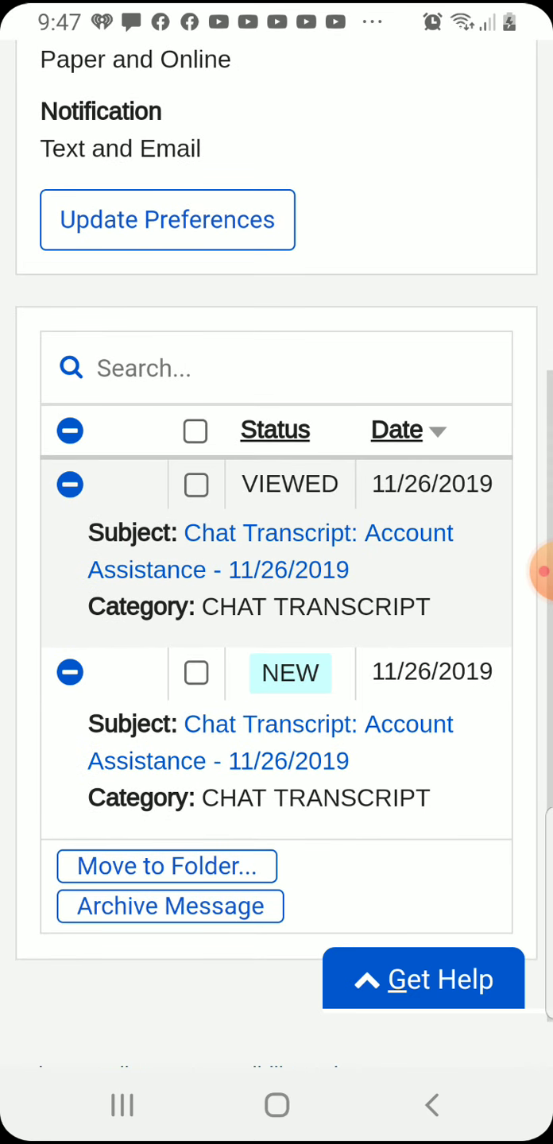
{"action": "key", "text": "XF86PowerOff+XF86AudioLowerVolume"}
{"action": "left_click", "coordinate": [276, 1104]}
{"action": "left_click_drag", "start_coordinate": [277, 893], "coordinate": [276, 357]}
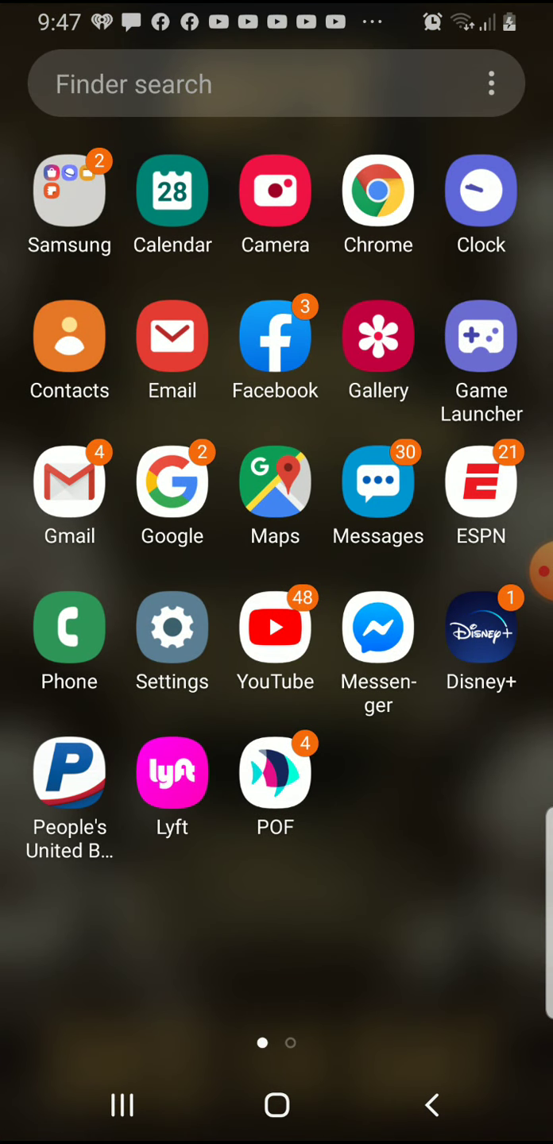
Run Device care in Settings to see its 96 (Excellent) score, then go home.
{"action": "left_click", "coordinate": [172, 628]}
{"action": "left_click_drag", "start_coordinate": [276, 894], "coordinate": [277, 267]}
{"action": "left_click_drag", "start_coordinate": [276, 447], "coordinate": [276, 805]}
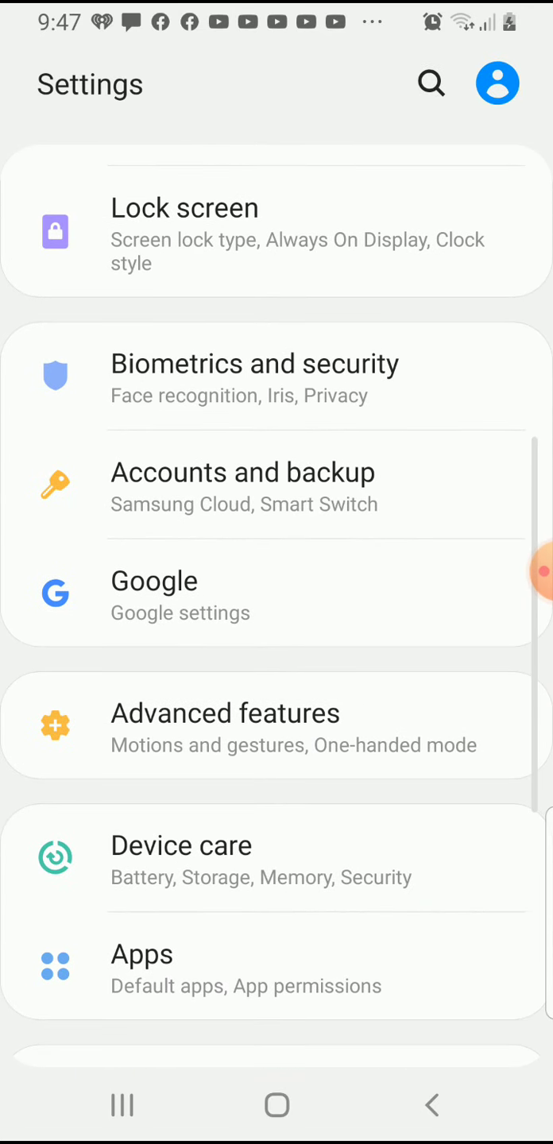
{"action": "left_click", "coordinate": [181, 858]}
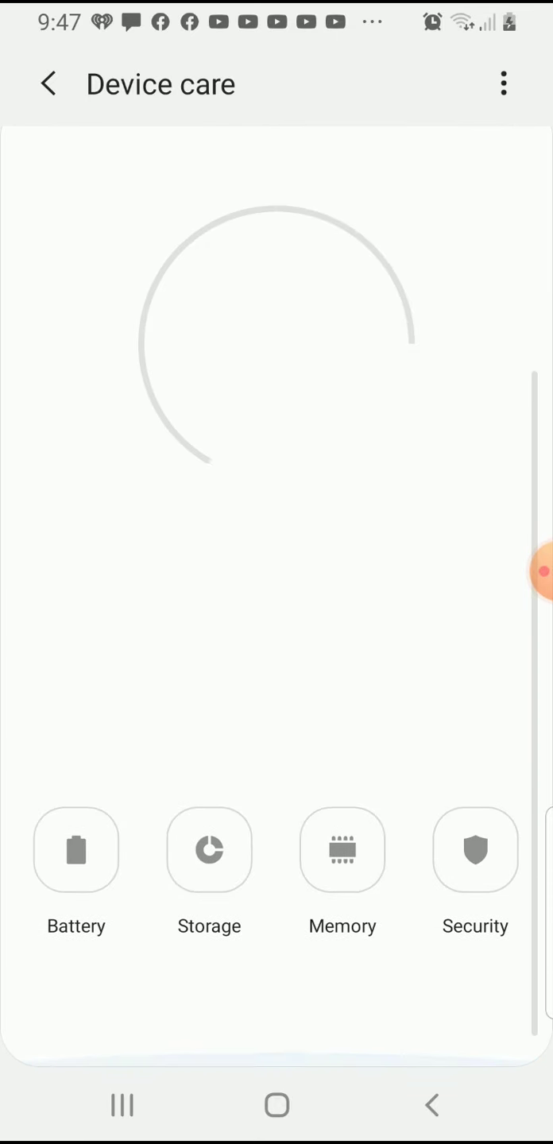
{"action": "left_click", "coordinate": [275, 1105]}
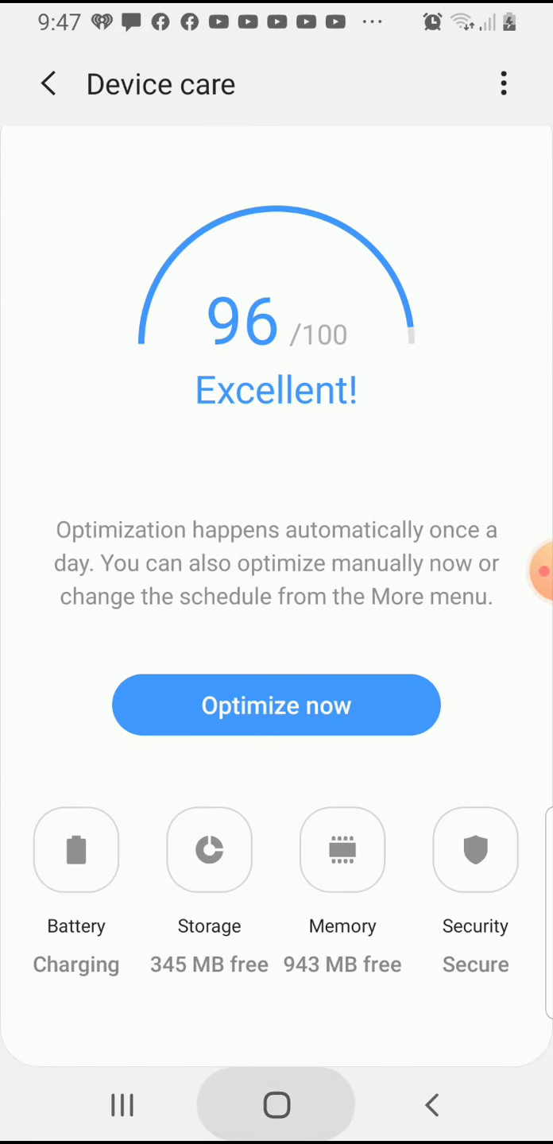
Find MSN on the home screen pages and dismiss its install prompt.
{"action": "left_click_drag", "start_coordinate": [276, 805], "coordinate": [276, 357]}
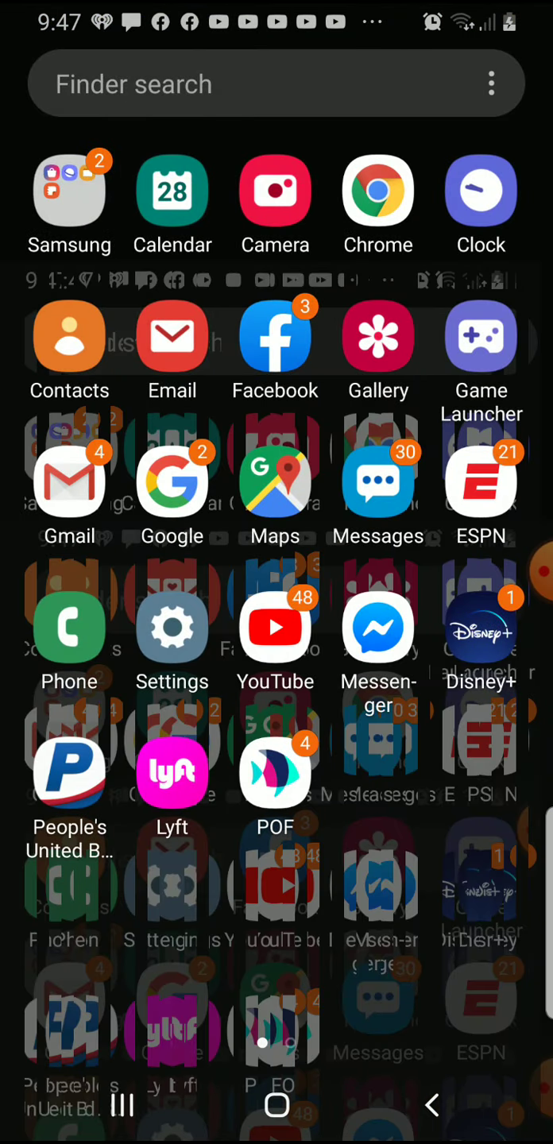
{"action": "key", "text": "Escape"}
{"action": "left_click_drag", "start_coordinate": [448, 572], "coordinate": [90, 572]}
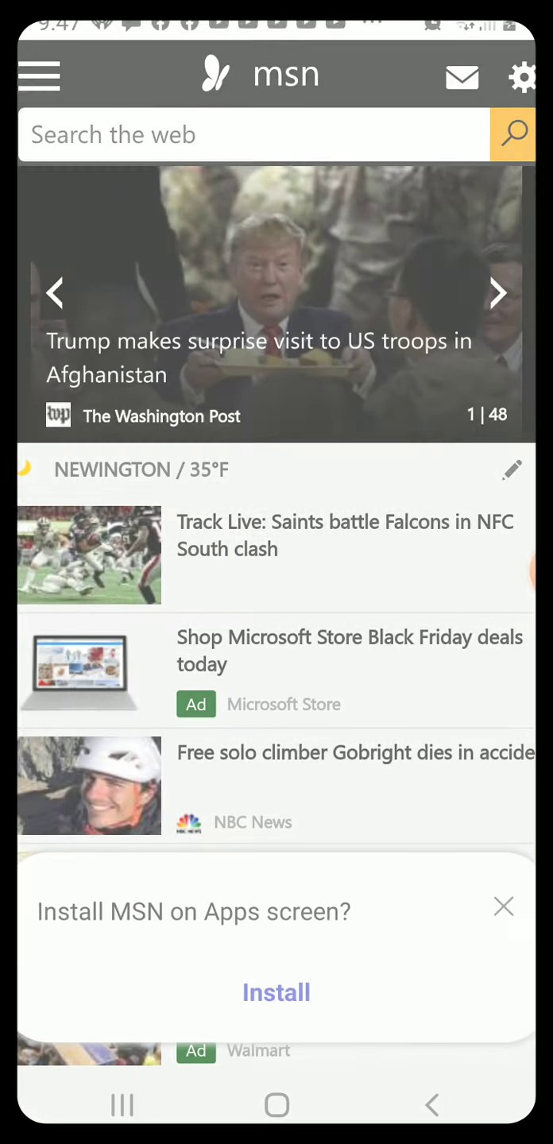
{"action": "left_click", "coordinate": [504, 906]}
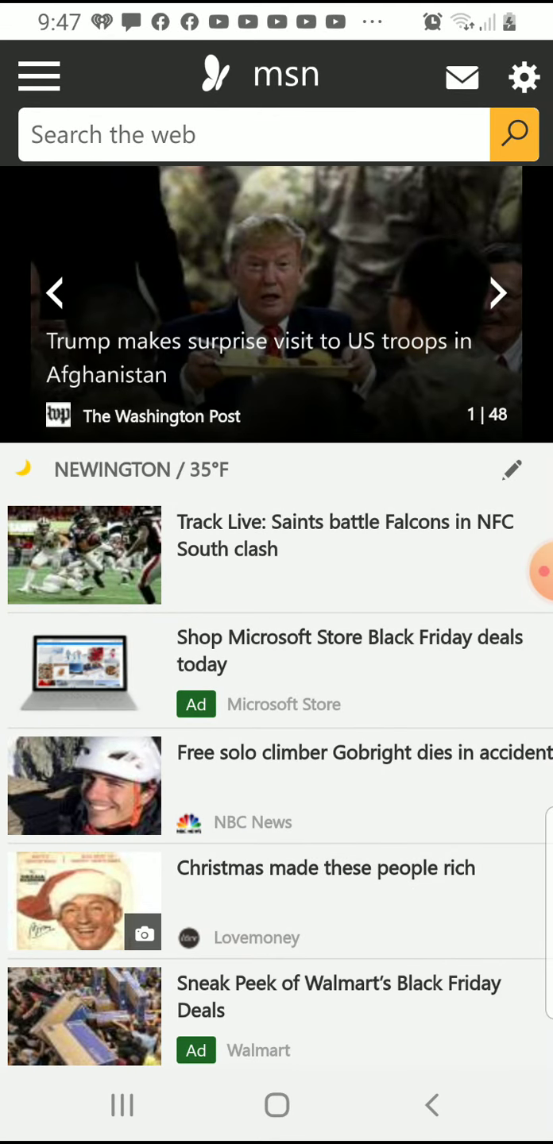
Browse MSN News headlines, including Election 2020 stories, then return to the app list.
{"action": "left_click", "coordinate": [39, 75]}
{"action": "left_click", "coordinate": [112, 177]}
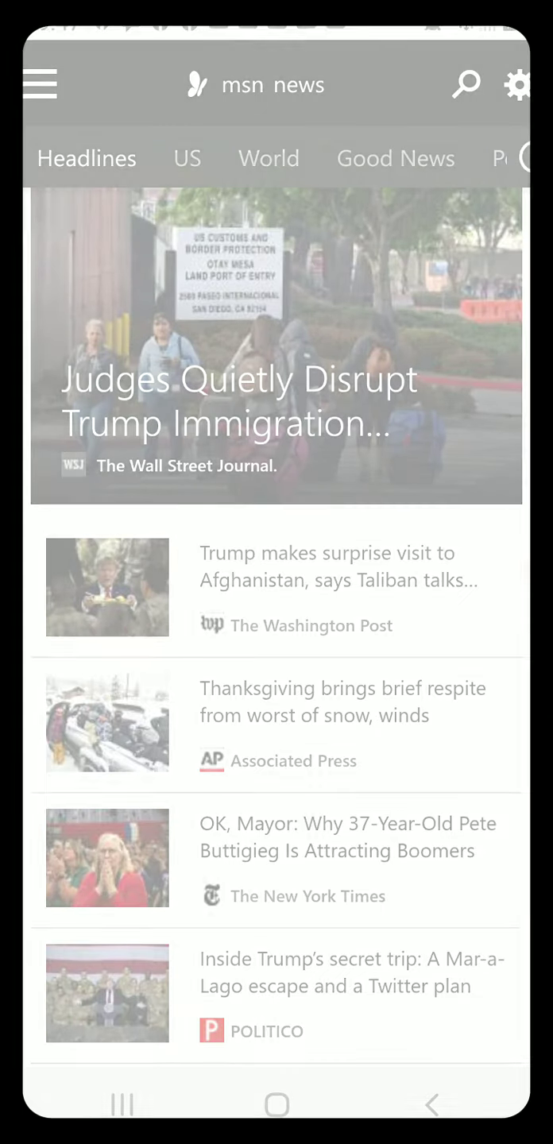
{"action": "scroll", "coordinate": [276, 625], "scroll_direction": "down", "scroll_amount": 8}
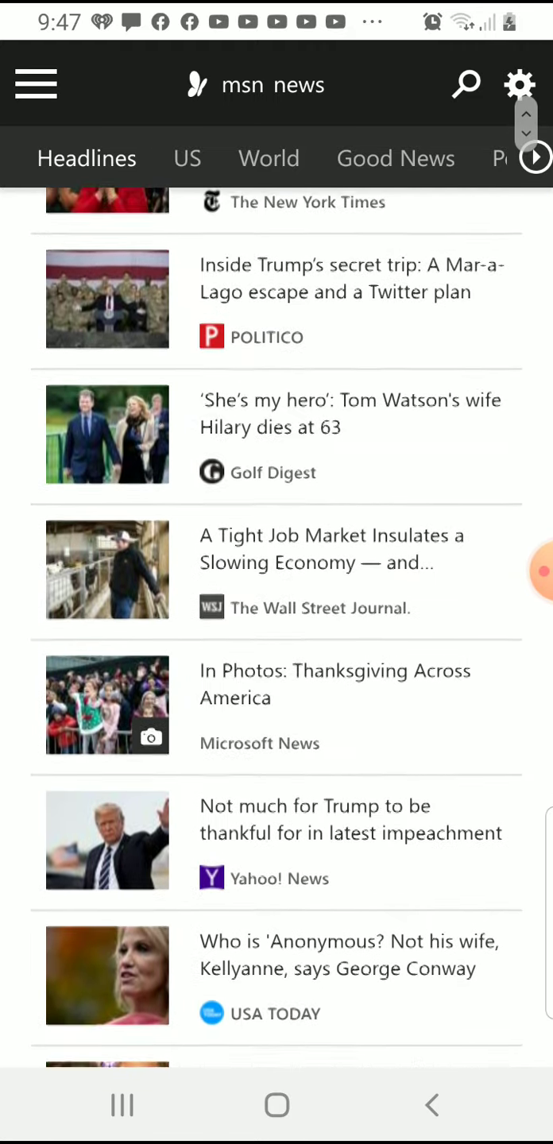
{"action": "scroll", "coordinate": [277, 626], "scroll_direction": "up", "scroll_amount": 5}
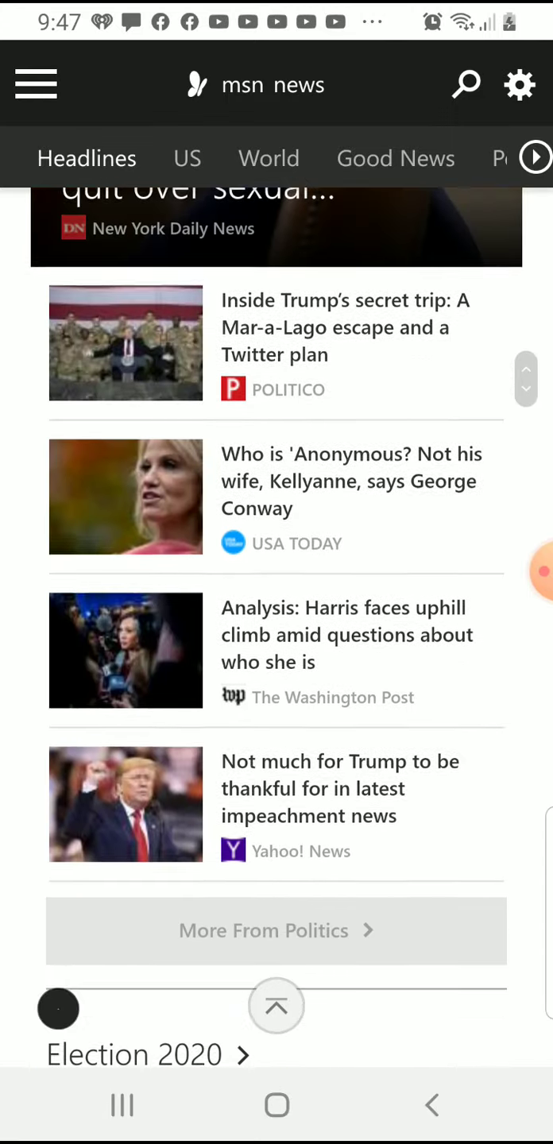
{"action": "scroll", "coordinate": [275, 625], "scroll_direction": "down", "scroll_amount": 10}
{"action": "scroll", "coordinate": [277, 625], "scroll_direction": "down", "scroll_amount": 10}
{"action": "left_click", "coordinate": [277, 1105]}
{"action": "left_click_drag", "start_coordinate": [276, 805], "coordinate": [277, 357]}
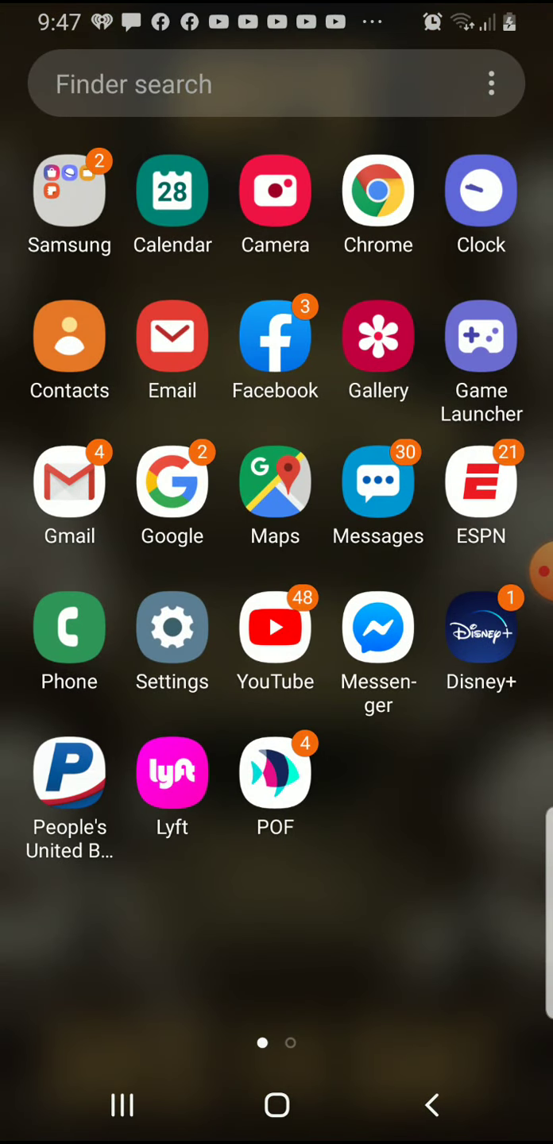
{"action": "left_click_drag", "start_coordinate": [541, 572], "coordinate": [512, 156]}
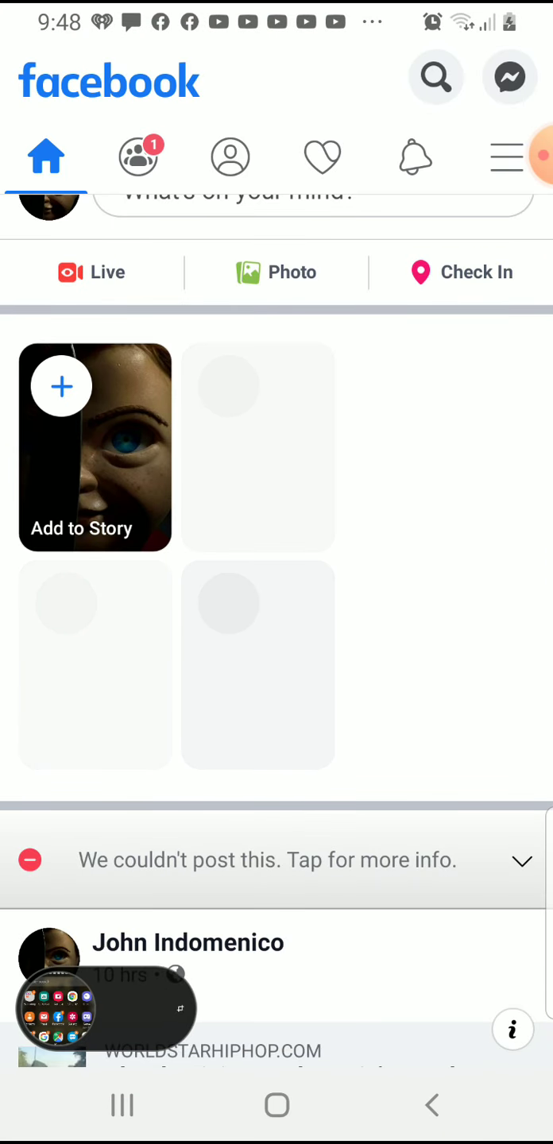
{"action": "scroll", "coordinate": [276, 625], "scroll_direction": "down", "scroll_amount": 5}
{"action": "scroll", "coordinate": [276, 625], "scroll_direction": "down", "scroll_amount": 1}
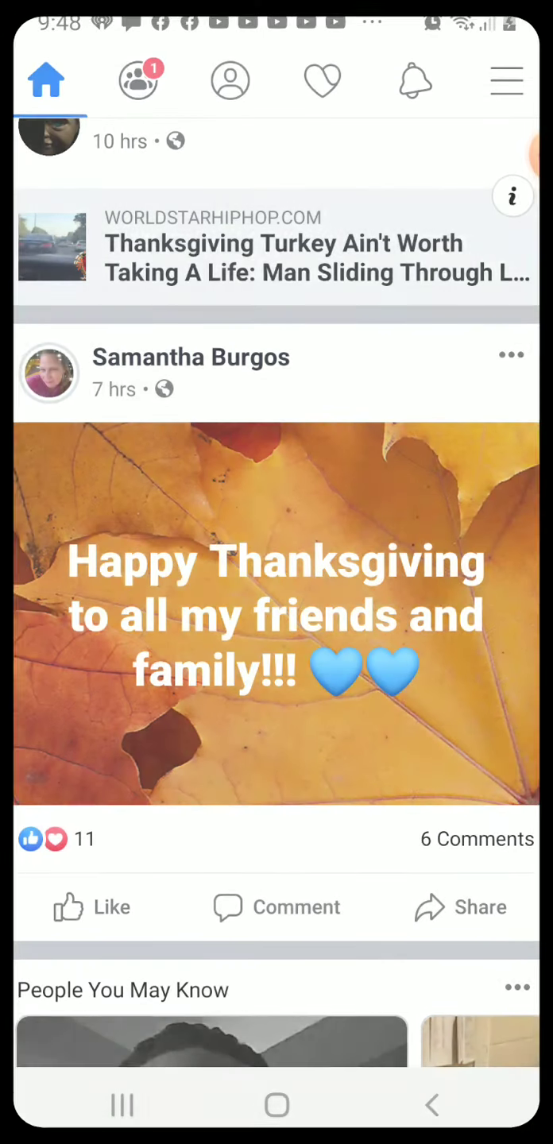
{"action": "scroll", "coordinate": [276, 625], "scroll_direction": "up", "scroll_amount": 4}
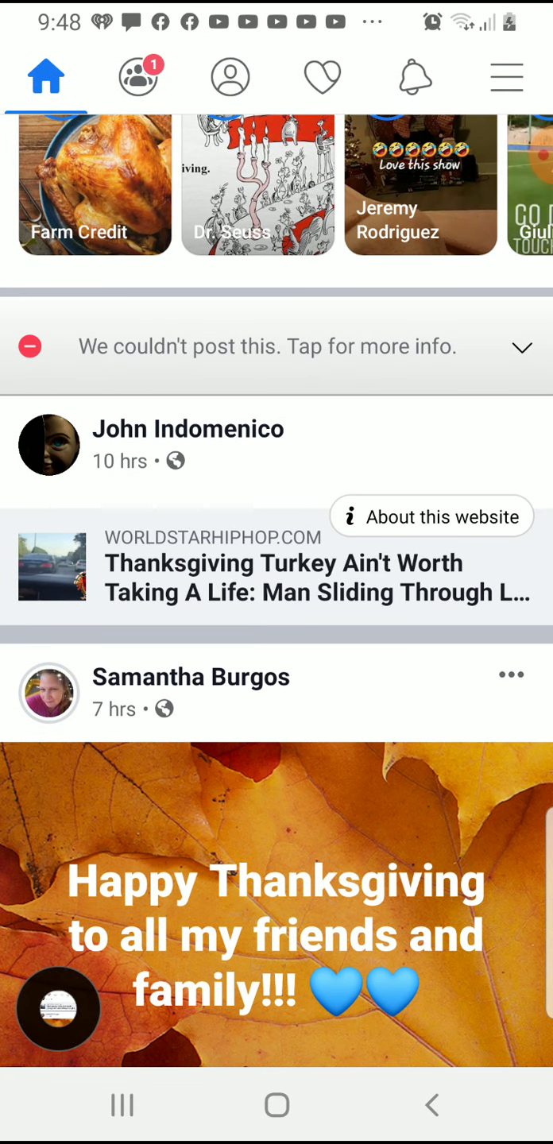
Open your own Facebook profile page from the menu tab.
{"action": "left_click", "coordinate": [506, 76]}
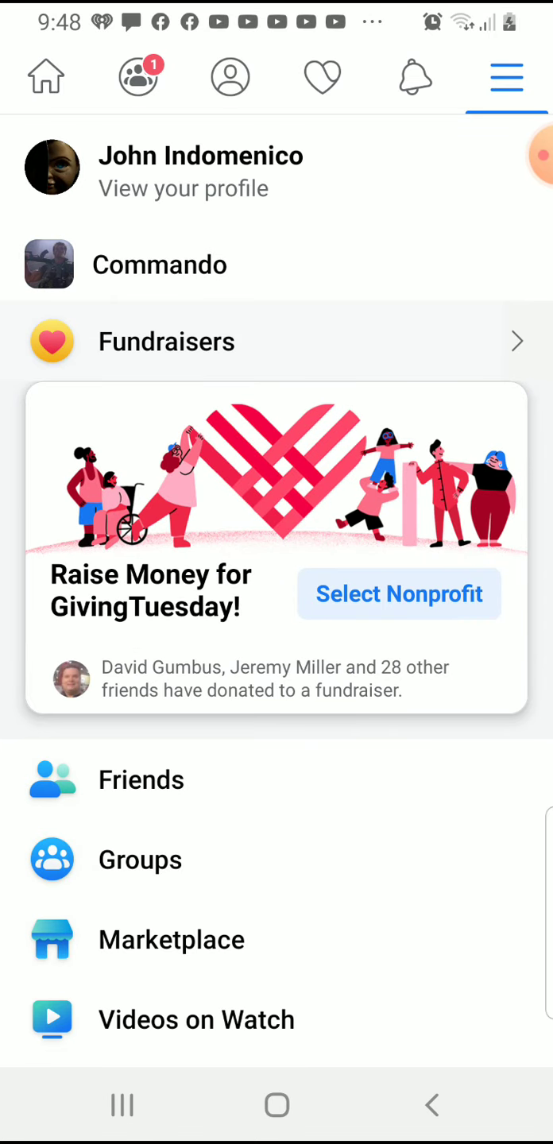
{"action": "left_click", "coordinate": [200, 170]}
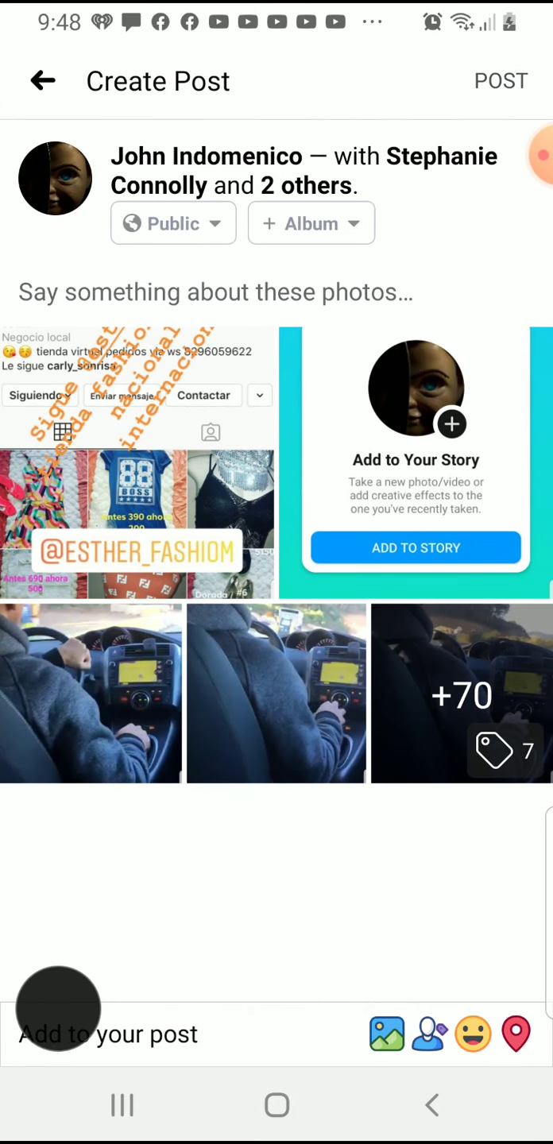
Publish the tagged photo post, screenshot the profile feed, then return to the home screen.
{"action": "left_click", "coordinate": [501, 80]}
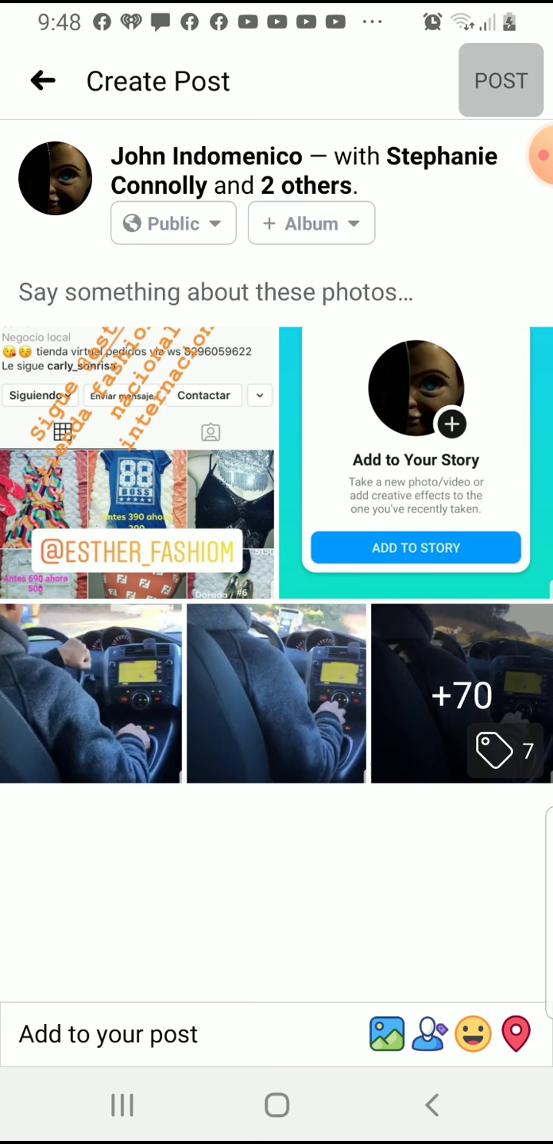
{"action": "left_click", "coordinate": [502, 81]}
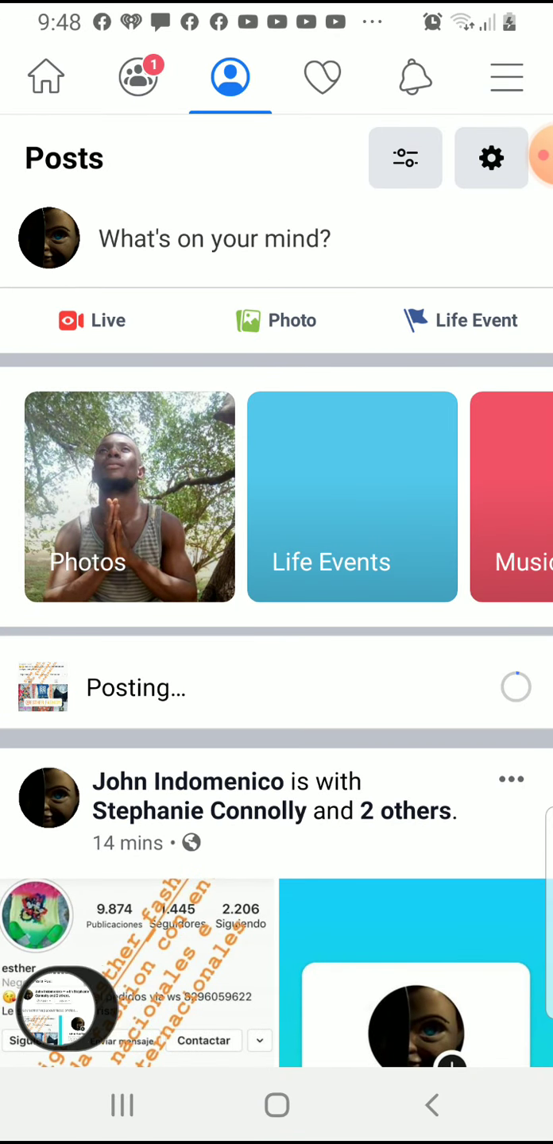
{"action": "scroll", "coordinate": [275, 715], "scroll_direction": "down", "scroll_amount": 5}
{"action": "scroll", "coordinate": [276, 715], "scroll_direction": "down", "scroll_amount": 5}
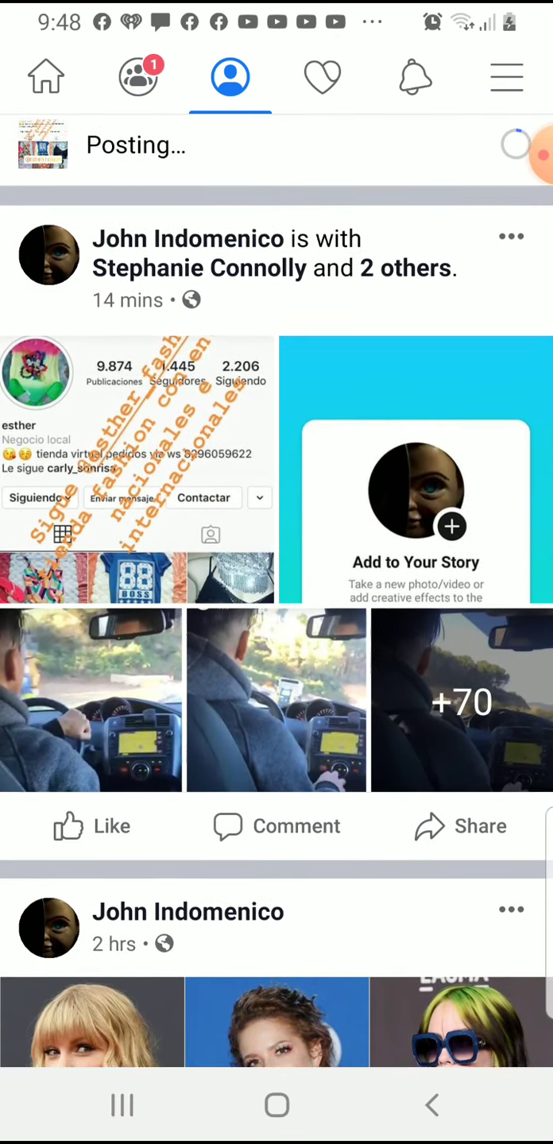
{"action": "scroll", "coordinate": [275, 715], "scroll_direction": "down", "scroll_amount": 5}
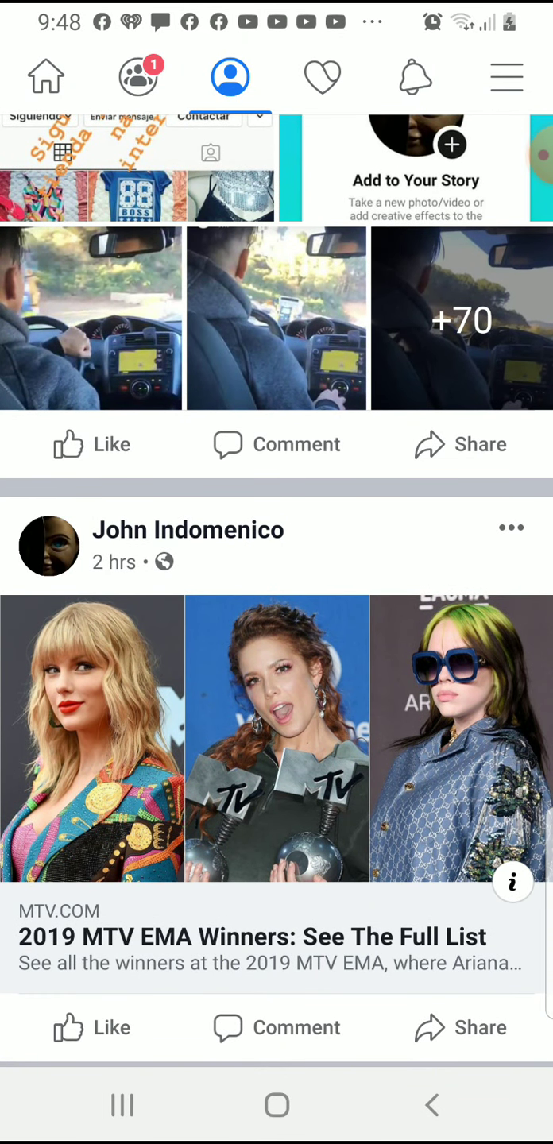
{"action": "key", "text": "XF86PowerOff"}
{"action": "scroll", "coordinate": [275, 626], "scroll_direction": "up", "scroll_amount": 3}
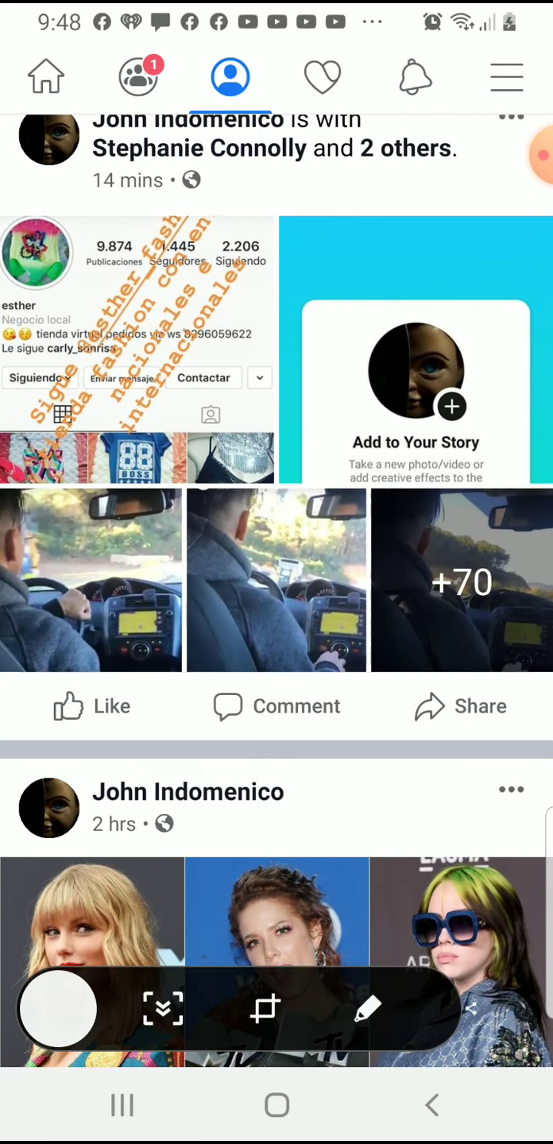
{"action": "scroll", "coordinate": [275, 626], "scroll_direction": "up", "scroll_amount": 2}
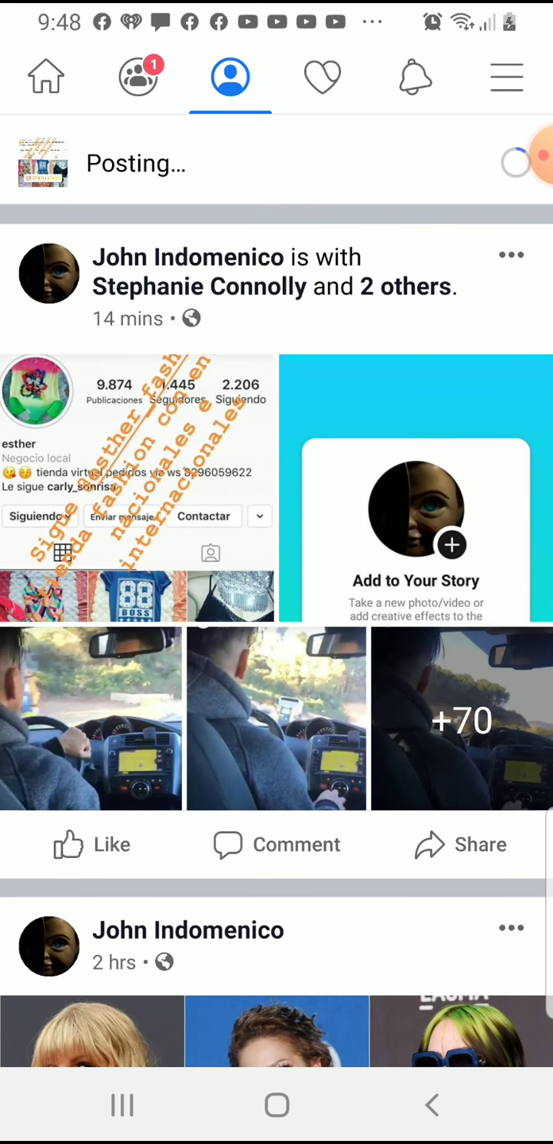
{"action": "scroll", "coordinate": [276, 626], "scroll_direction": "up", "scroll_amount": 3}
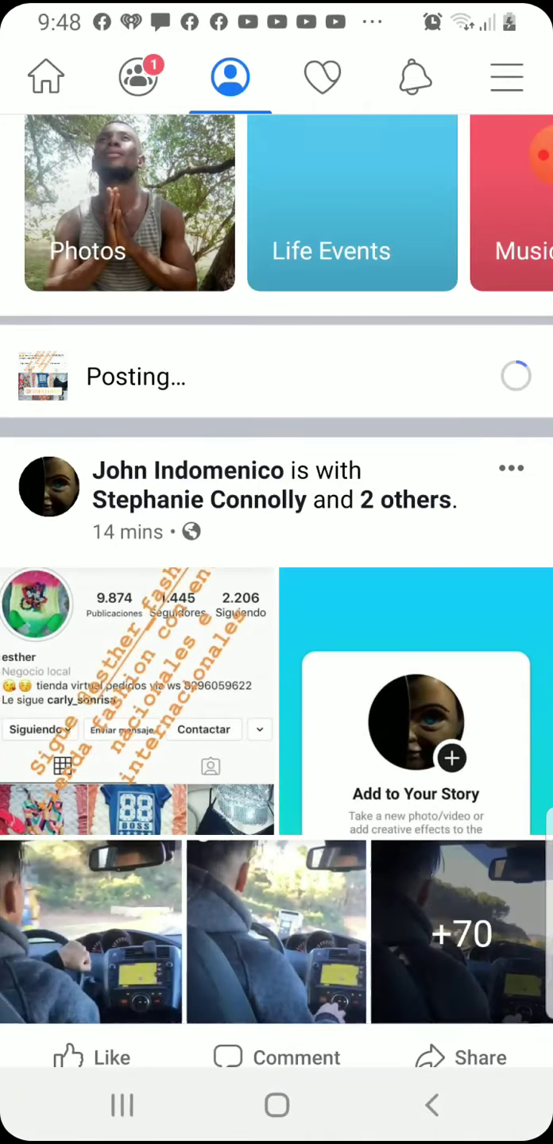
{"action": "key", "text": "XF86PowerOff"}
{"action": "left_click", "coordinate": [277, 1105]}
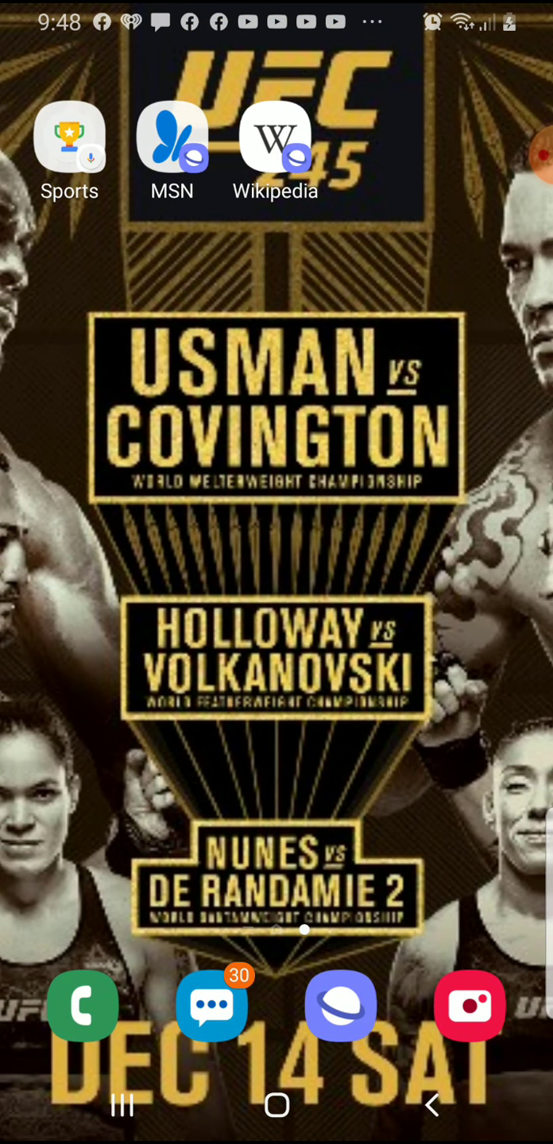